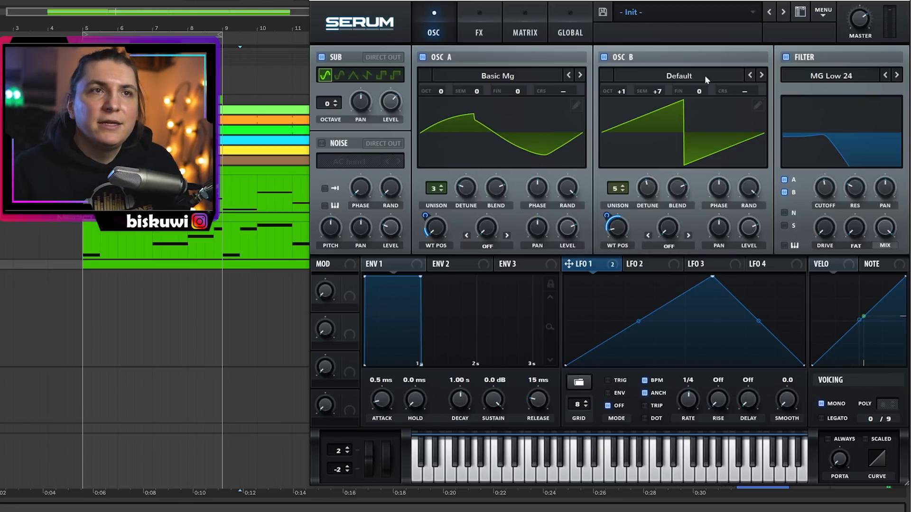
Load the analog Basic_Cjw wavetable into oscillator B and adjust the LFO 1 modulation amount on its wavetable position
click(730, 75)
mouse_move(662, 90)
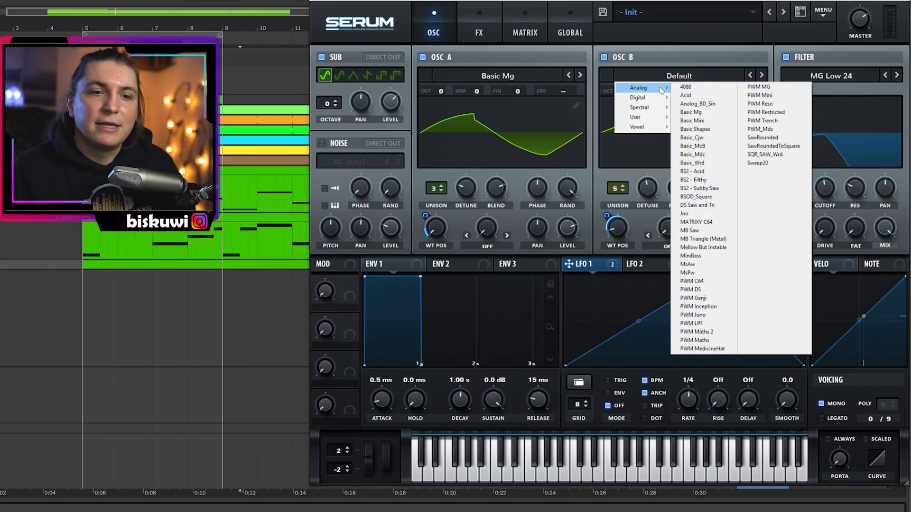
click(691, 137)
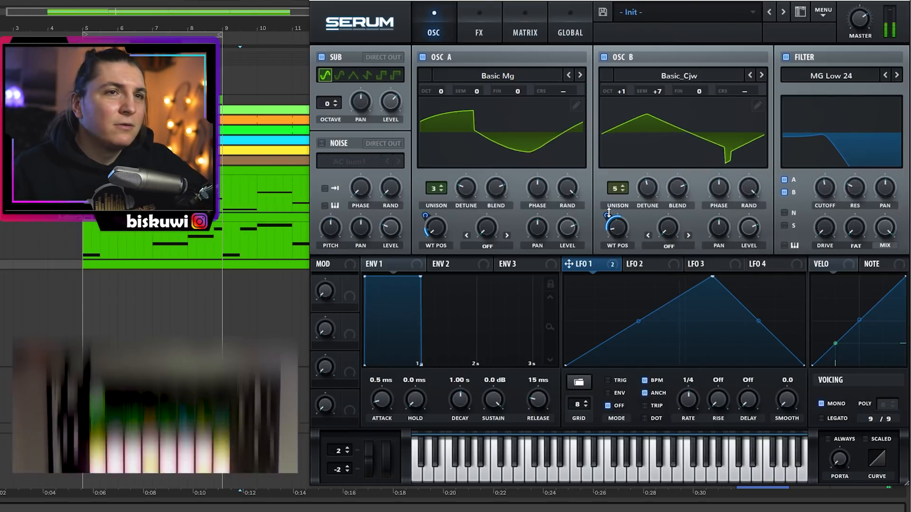
drag(610, 215, 611, 216)
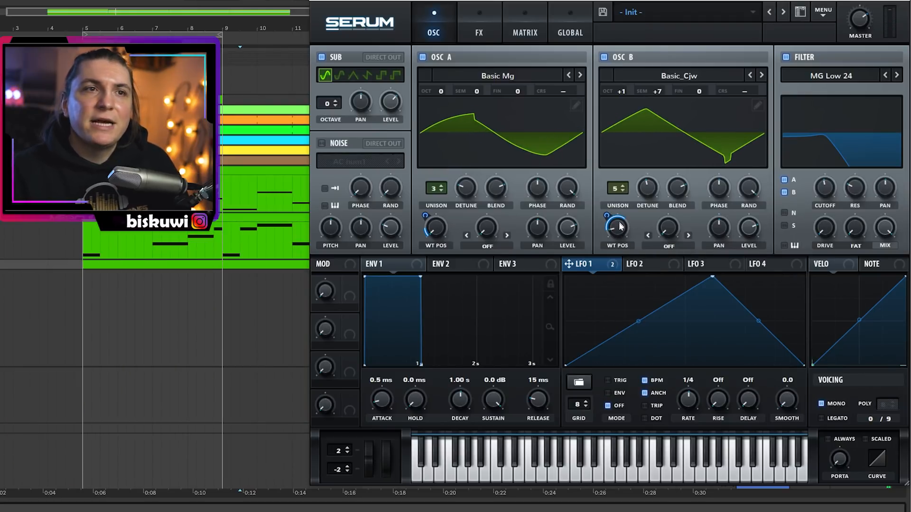
Assign LFO 2 as the modulation source for the levels of oscillator A and oscillator B
click(667, 270)
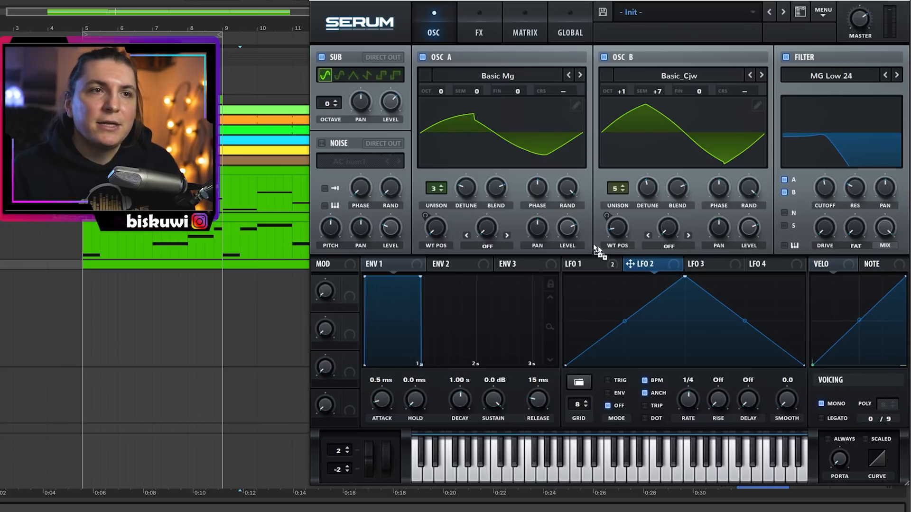
drag(574, 231, 569, 233)
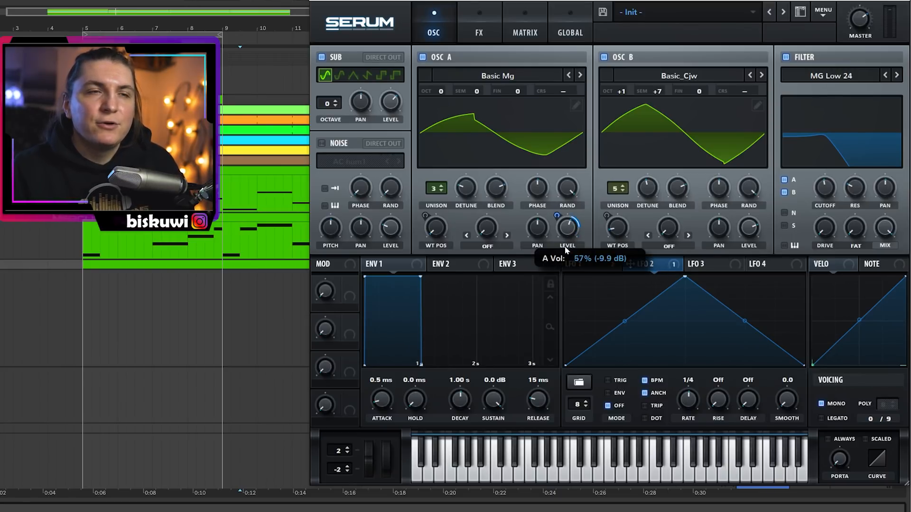
mouse_move(559, 216)
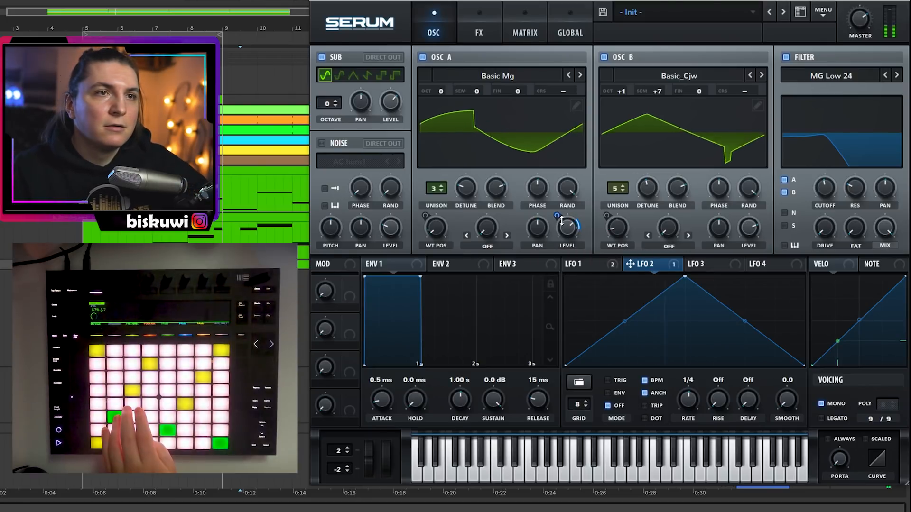
drag(653, 269, 753, 235)
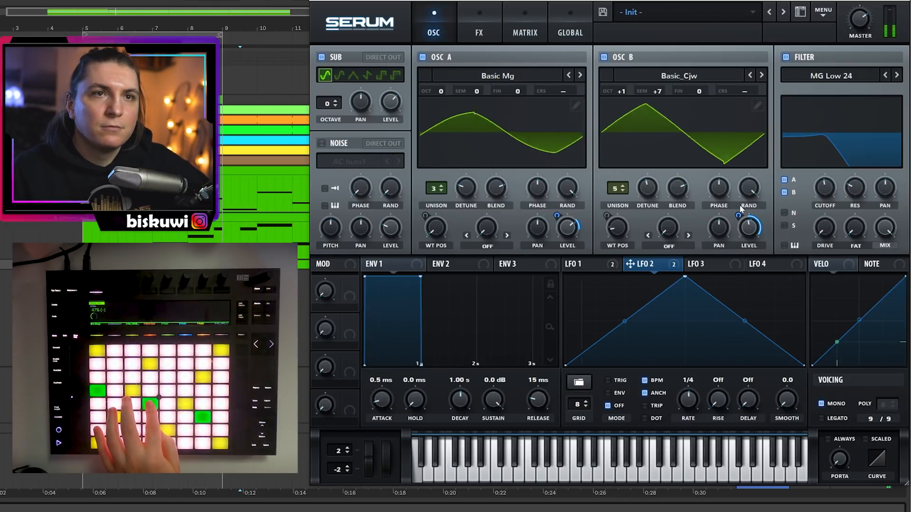
Set the rate of LFO 2 to 1/8
click(599, 269)
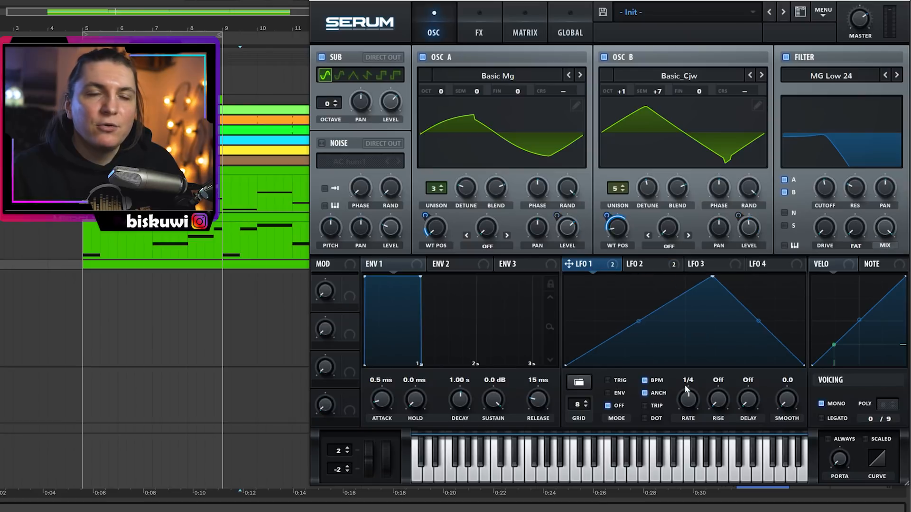
click(645, 265)
drag(691, 400, 691, 391)
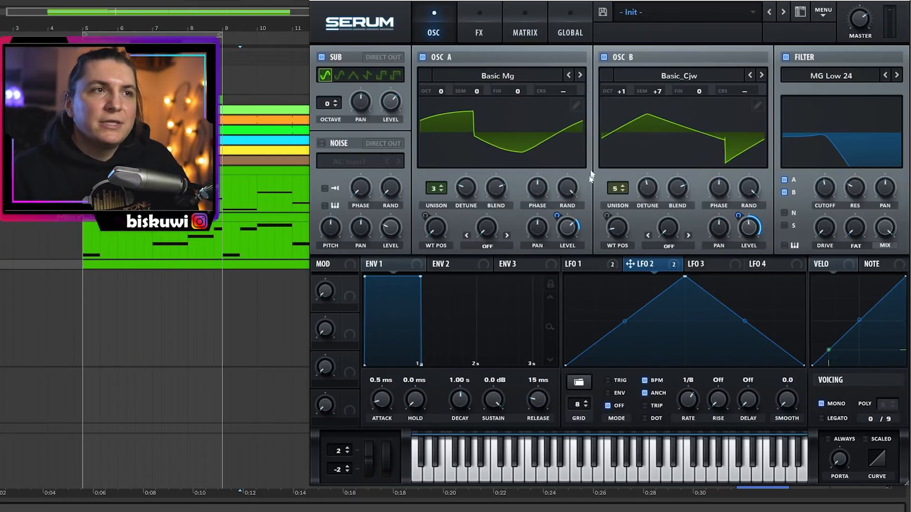
Enable the noise oscillator with the ARP pink sample at 34% level, and route both noise and sub through the filter
click(321, 143)
click(350, 162)
click(418, 195)
mouse_move(393, 224)
drag(393, 219, 392, 213)
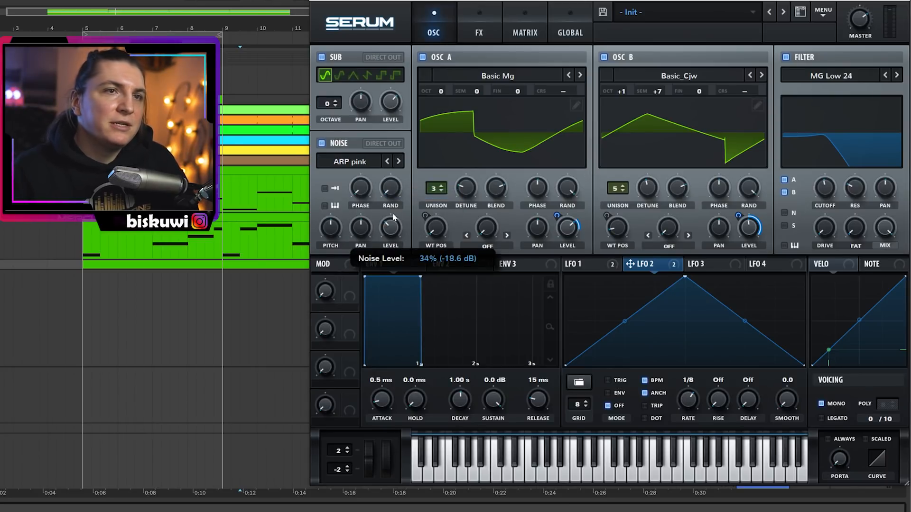
click(783, 213)
click(784, 225)
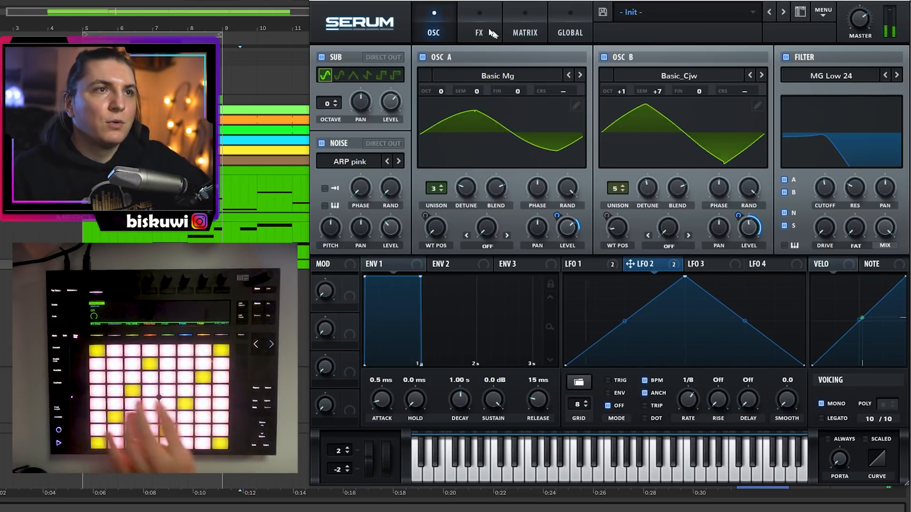
Add a distortion effect of type Diode 2 and raise its drive to about the middle of its range
click(477, 19)
click(326, 79)
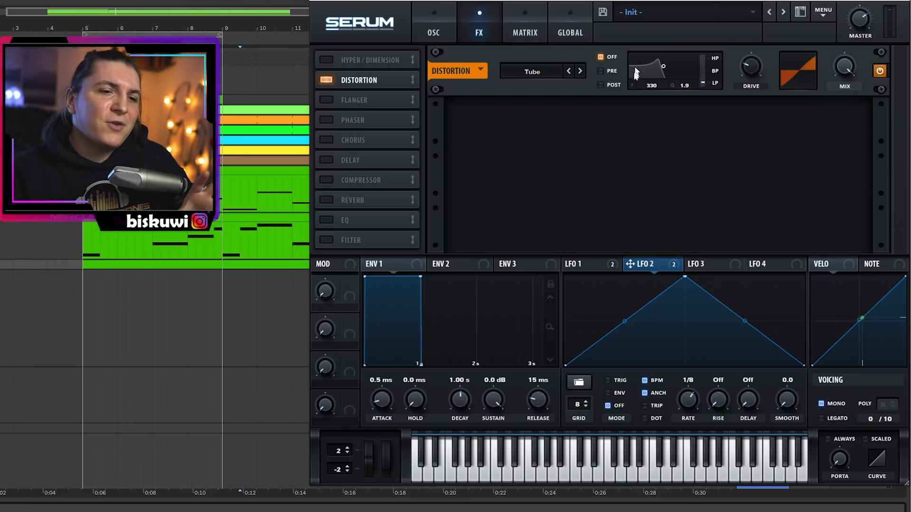
click(579, 71)
click(579, 71)
click(579, 71)
click(580, 71)
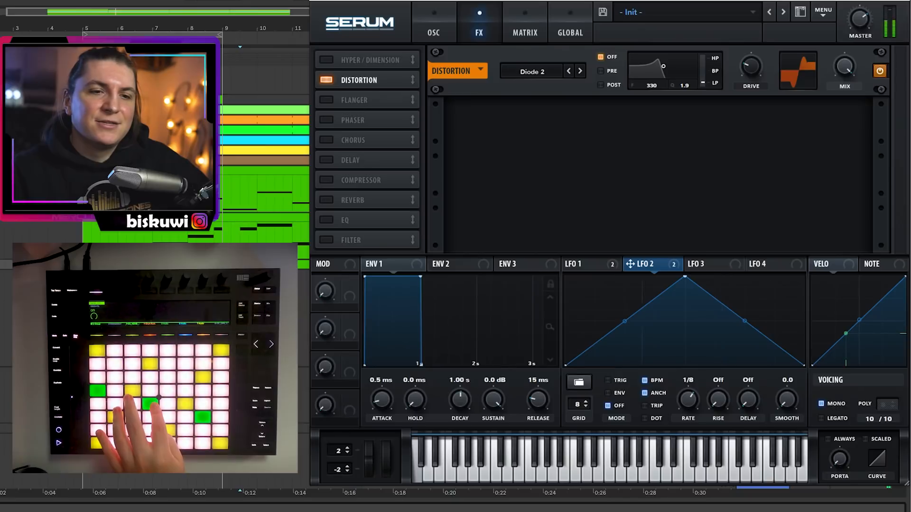
drag(753, 68, 756, 42)
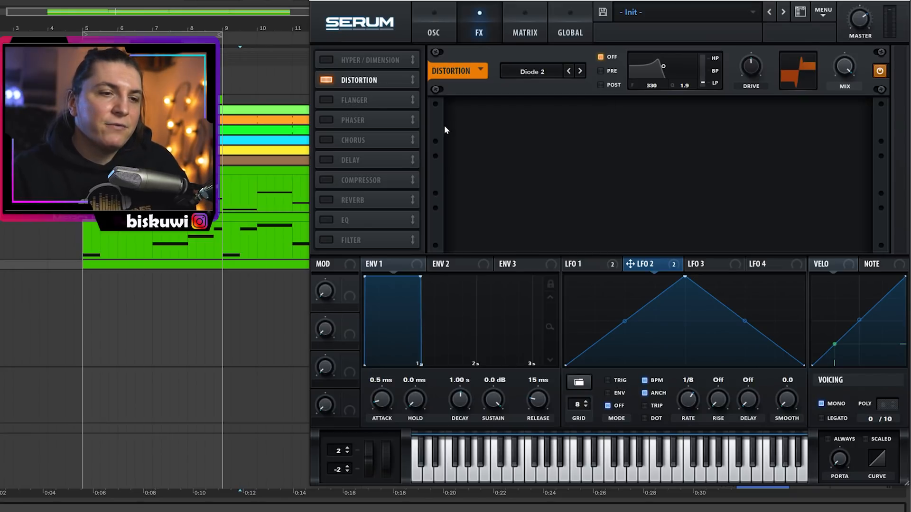
Add a flanger and a chorus effect to the chain, lowering the mix amount of each
click(342, 102)
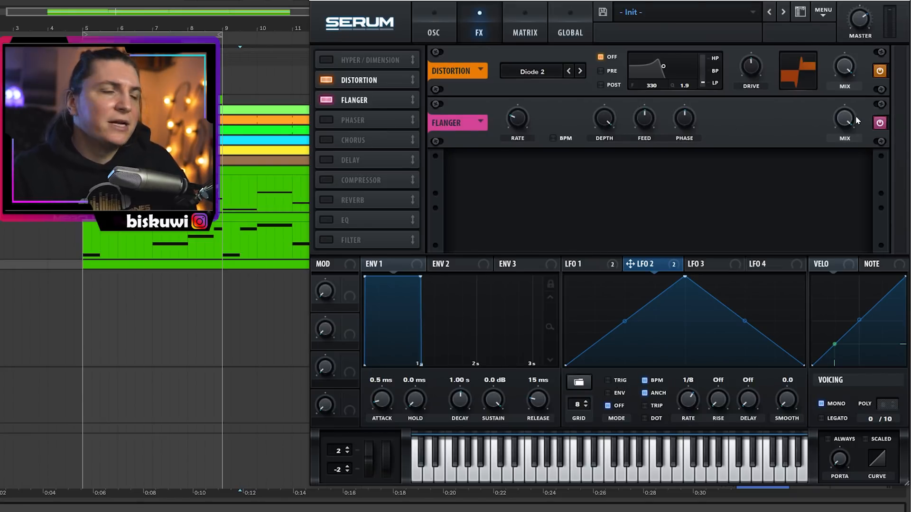
drag(841, 118, 851, 191)
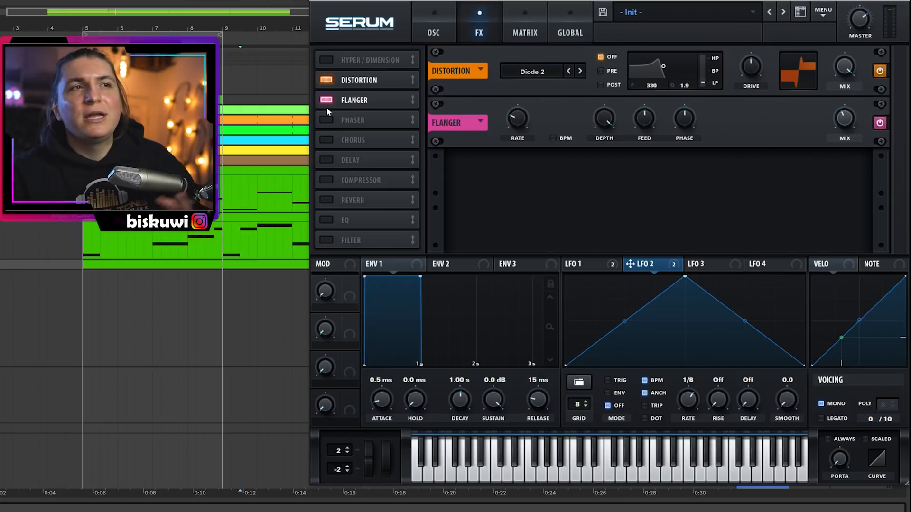
click(326, 140)
mouse_move(845, 177)
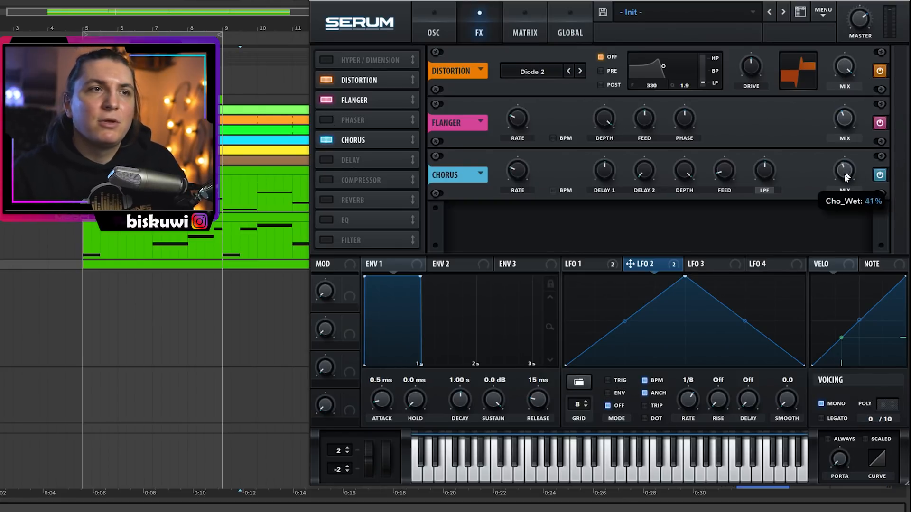
drag(847, 182, 848, 185)
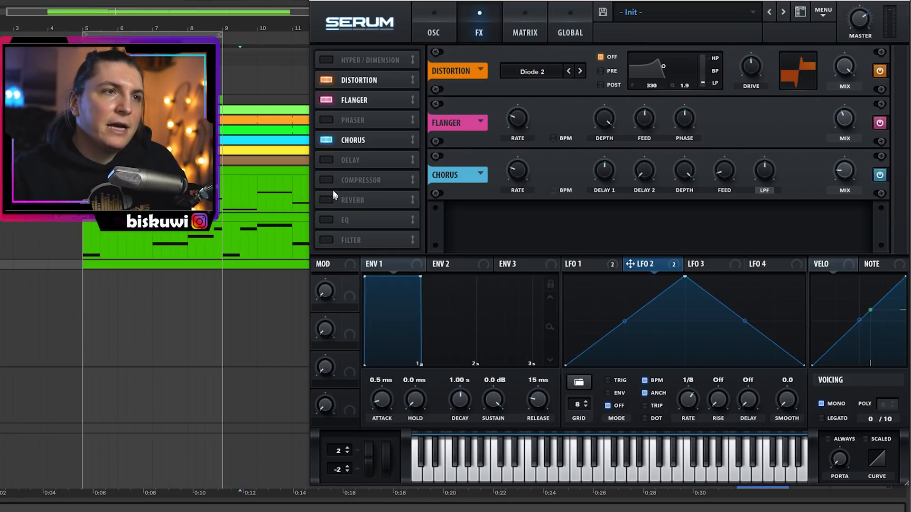
Add a compressor and a filter to the effects chain, choosing the High 24 filter type
click(361, 181)
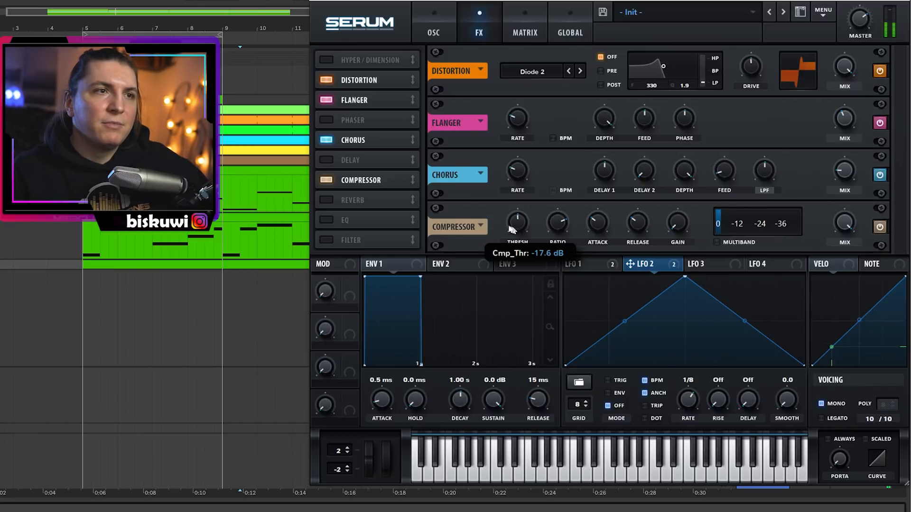
click(328, 239)
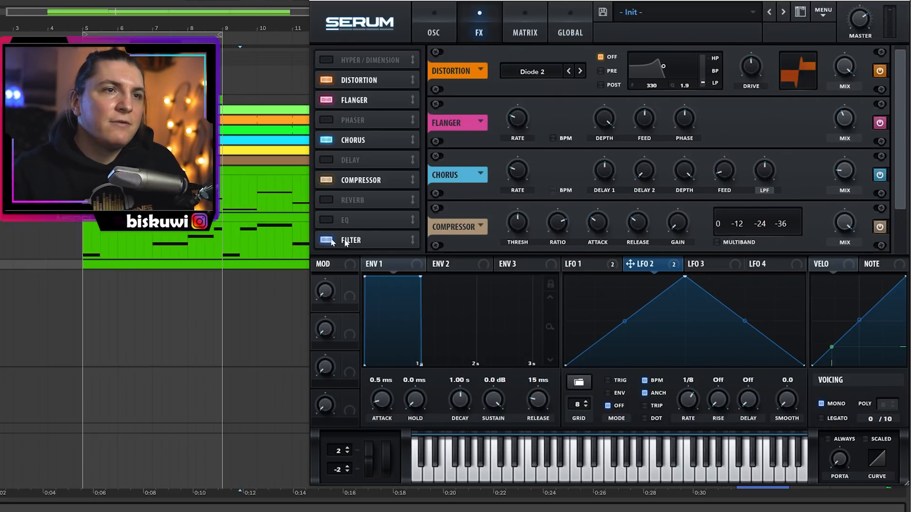
drag(896, 182, 874, 243)
click(550, 229)
mouse_move(546, 236)
click(588, 348)
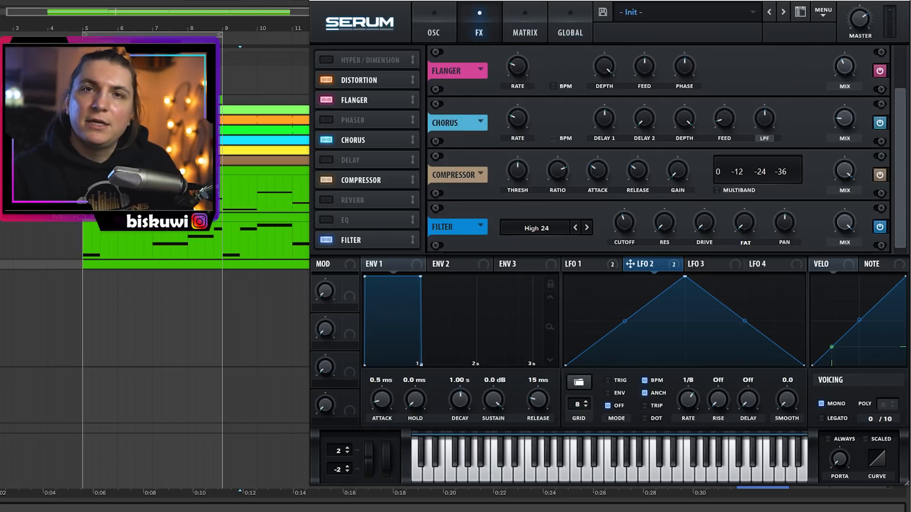
Modulate the filter effect's cutoff with LFO 2 and change the filter type to MG Low 24
drag(631, 263, 624, 217)
click(536, 227)
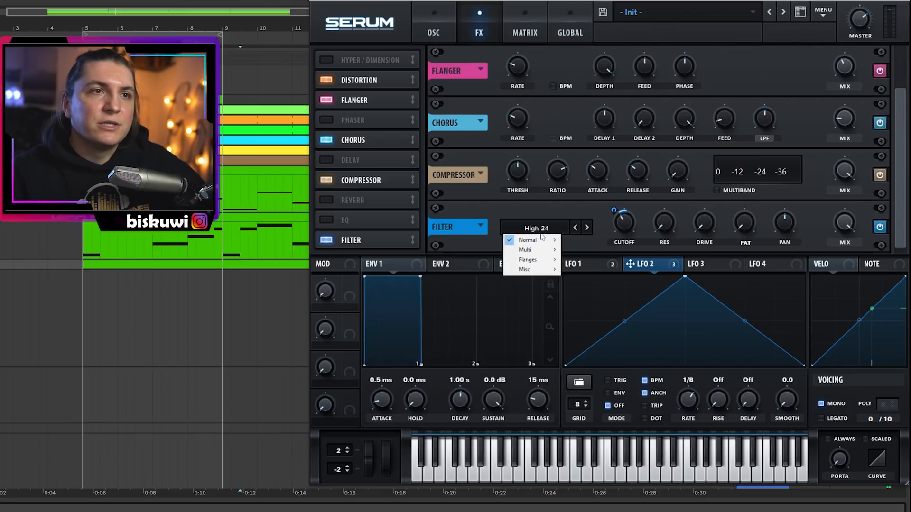
mouse_move(529, 240)
click(600, 270)
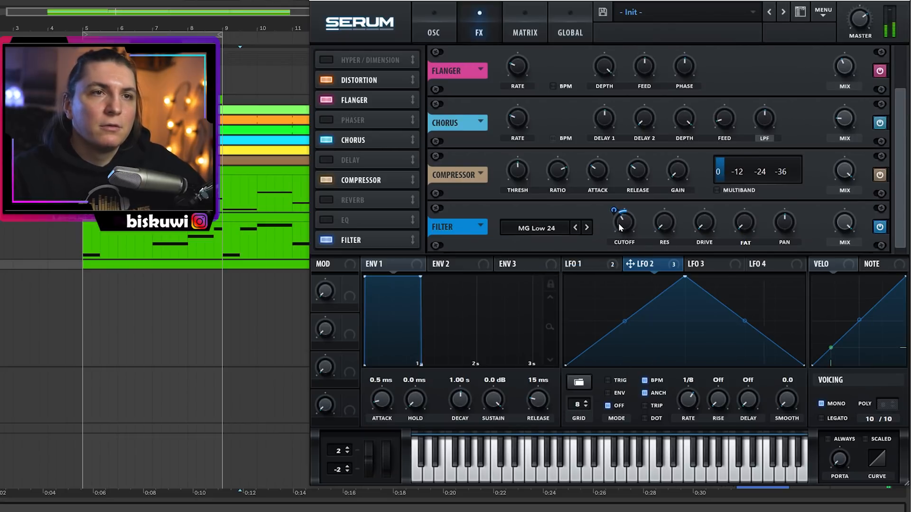
mouse_move(622, 226)
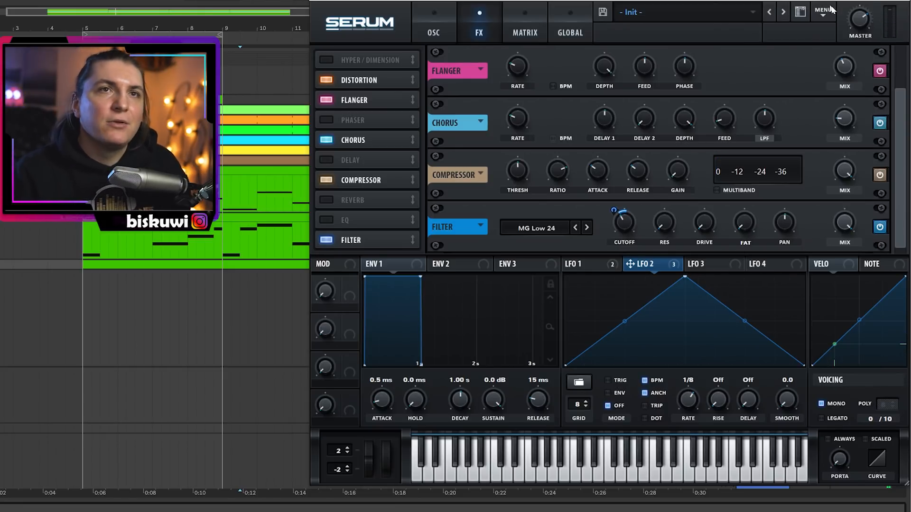
Close the Serum window, then add an EQ Eight to the Serum track with a low-cut filter on band 1
click(906, 2)
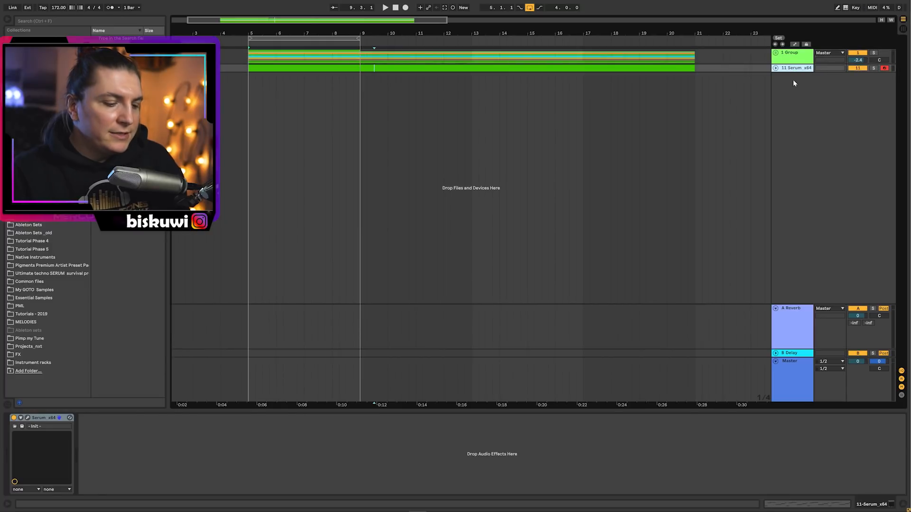
key(ctrl+f)
text(eq)
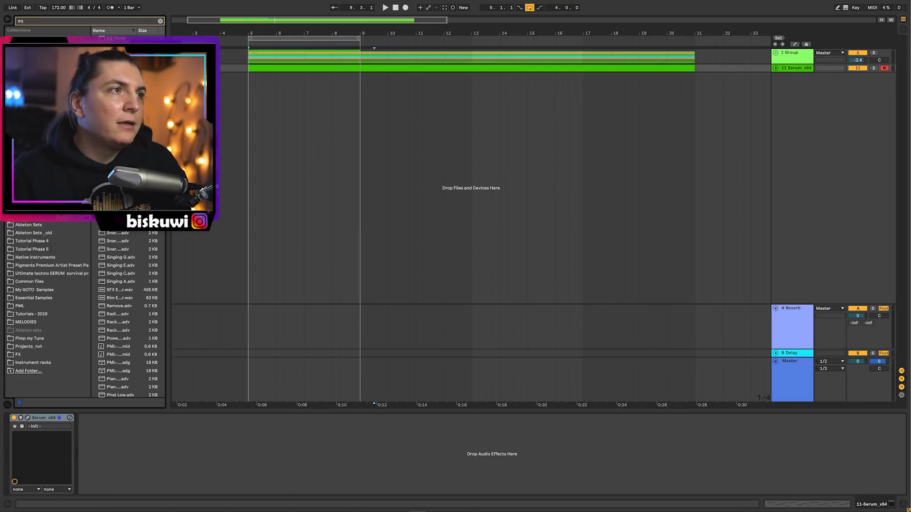
double_click(116, 46)
click(113, 484)
click(110, 433)
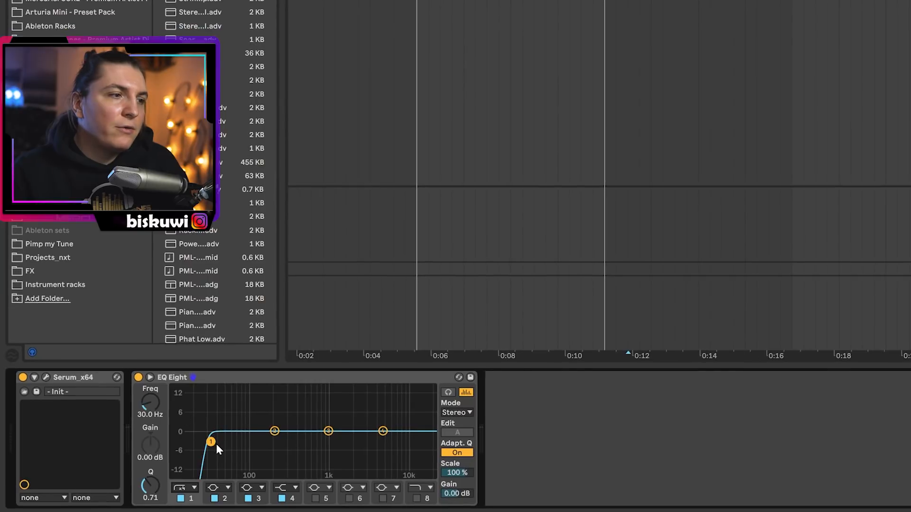
Set the EQ Eight band 1 low cut to 25 Hz and switch the processing mode to M/S
drag(211, 442, 204, 442)
click(457, 412)
click(468, 446)
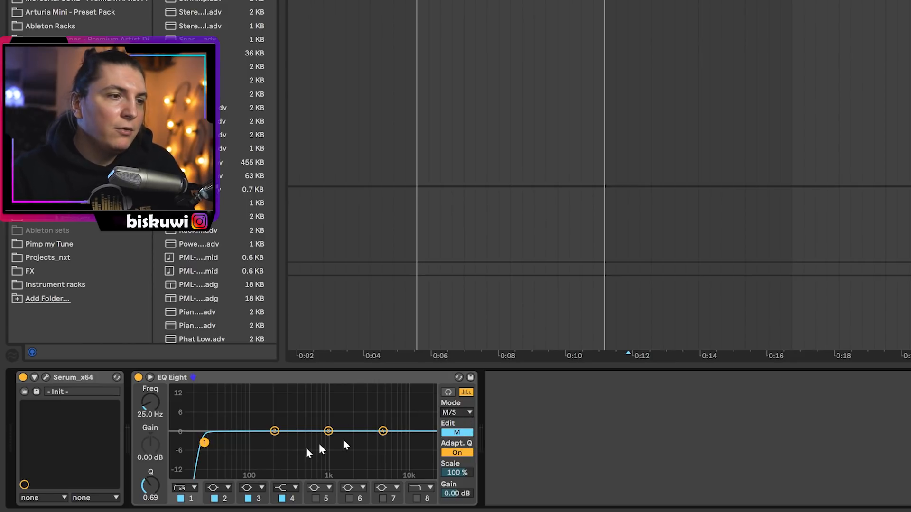
Enable a low cut on band 1 of the side channel, set it to 174 Hz, and play the loop to check it
click(466, 433)
click(181, 498)
click(193, 488)
click(196, 423)
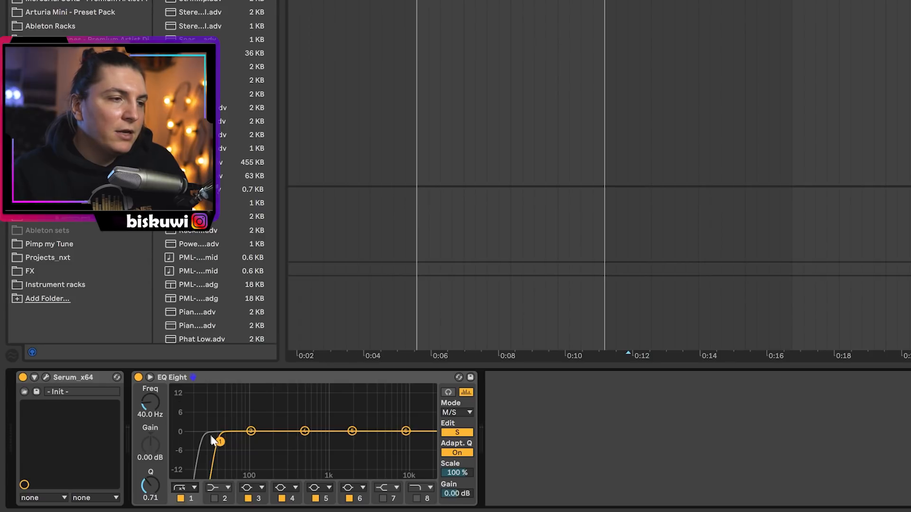
drag(219, 441, 270, 442)
key(space)
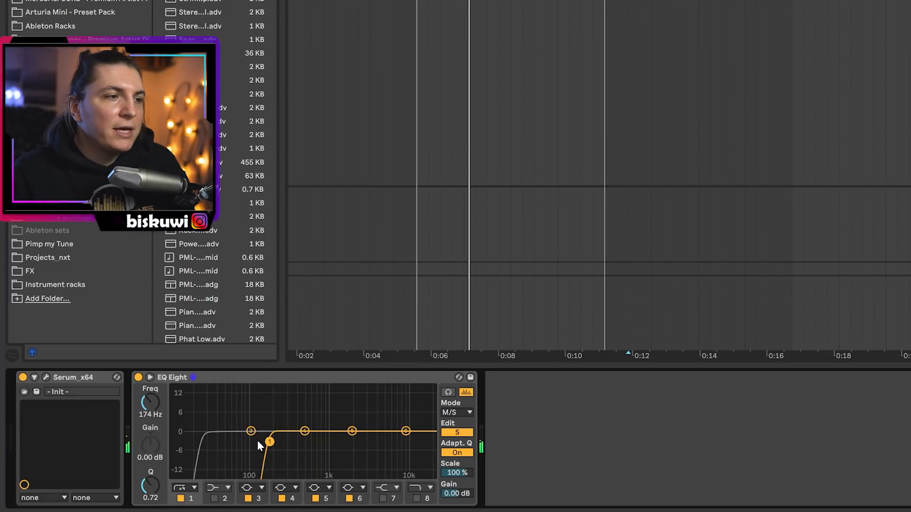
Add a Channel EQ after the EQ Eight, setting the low gain to 2.9 dB and the mid frequency to 120 Hz during playback
key(ctrl+f)
text(uti)
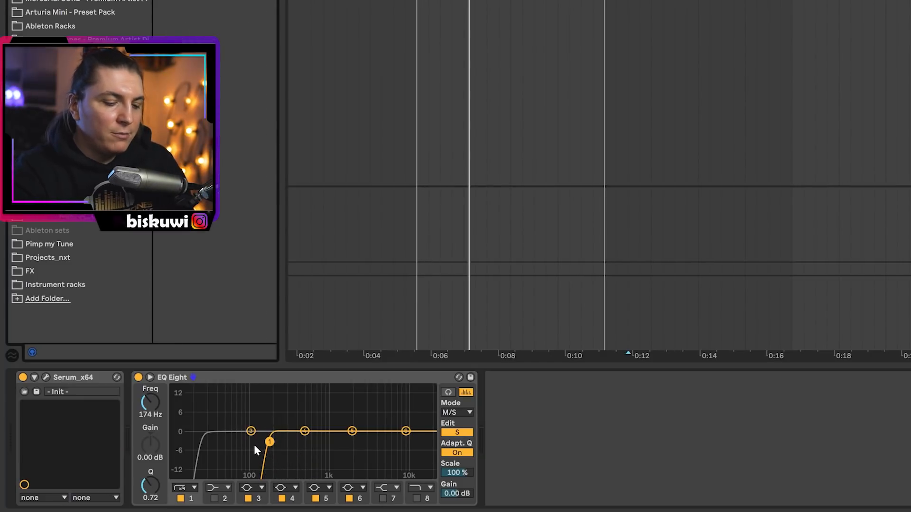
drag(190, 1, 593, 409)
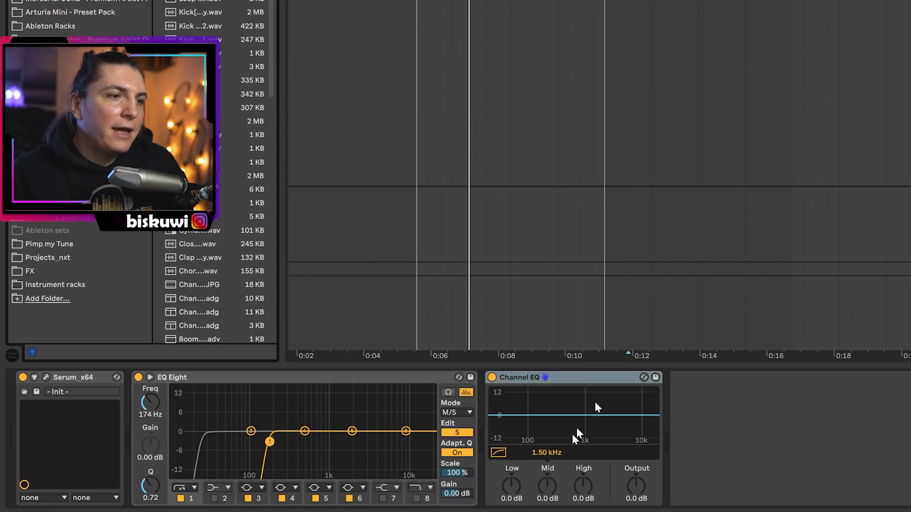
drag(510, 491, 510, 478)
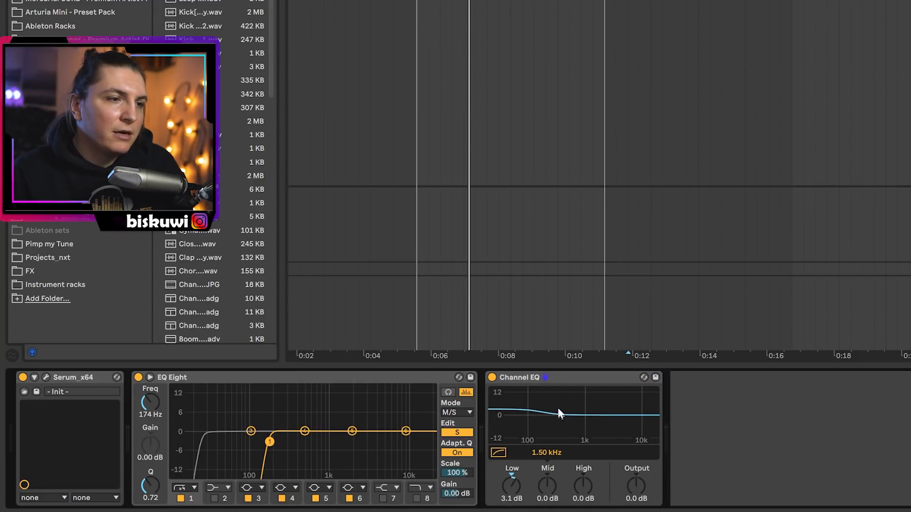
key(space)
drag(547, 451, 512, 488)
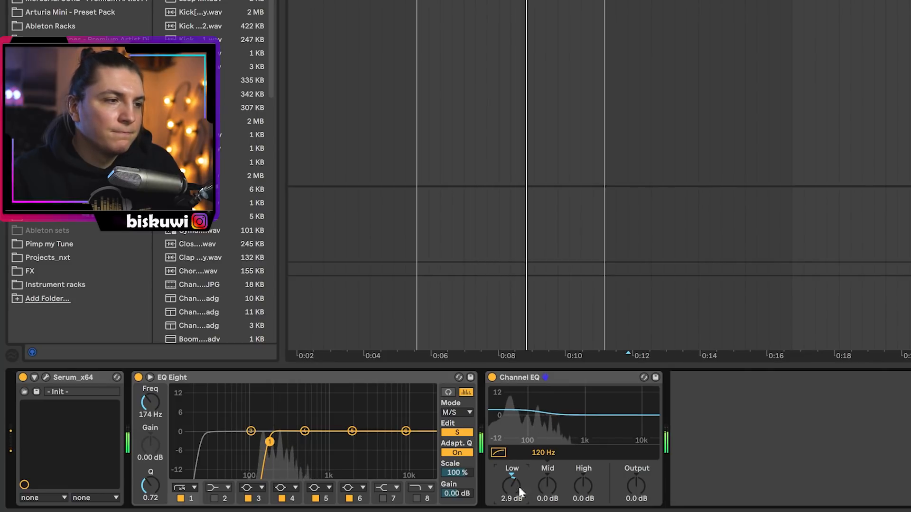
key(space)
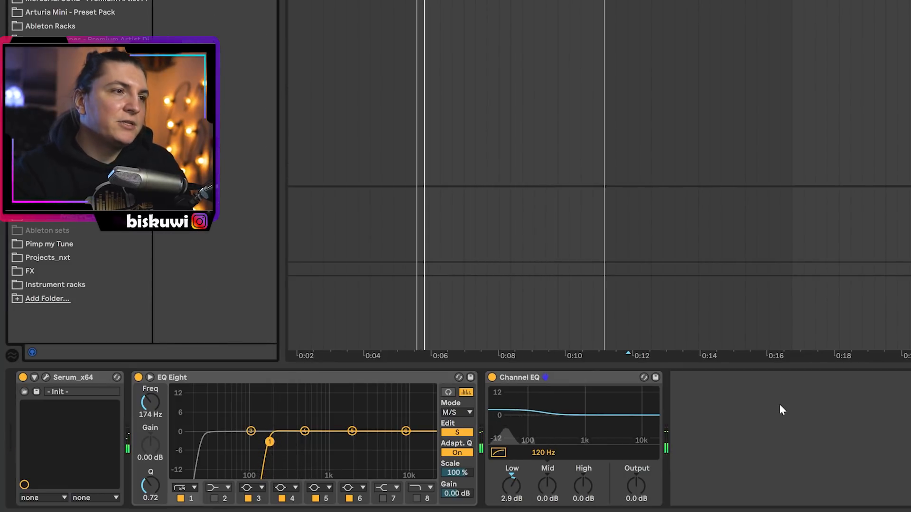
Add a Compressor after the Channel EQ and enable its sidechain, taking audio from 4-Drum Rack
key(Return)
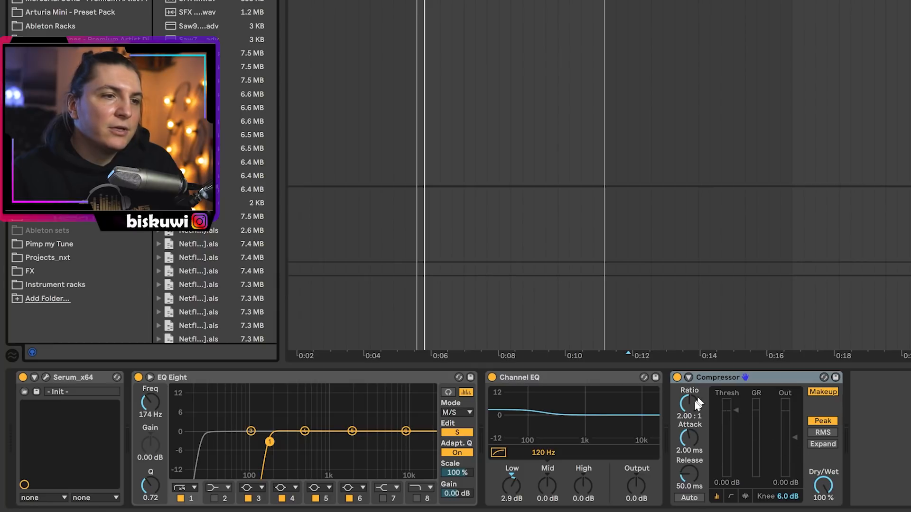
drag(694, 398, 693, 378)
click(688, 377)
click(694, 392)
click(712, 413)
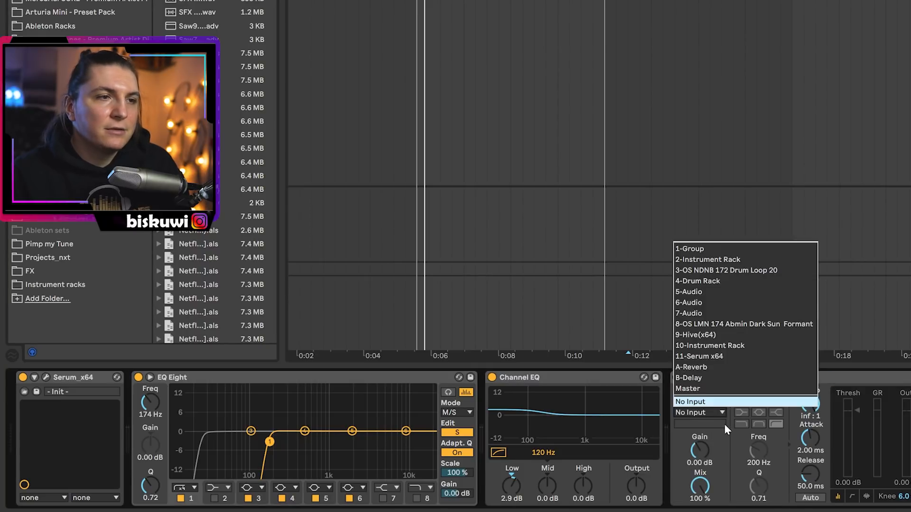
click(641, 283)
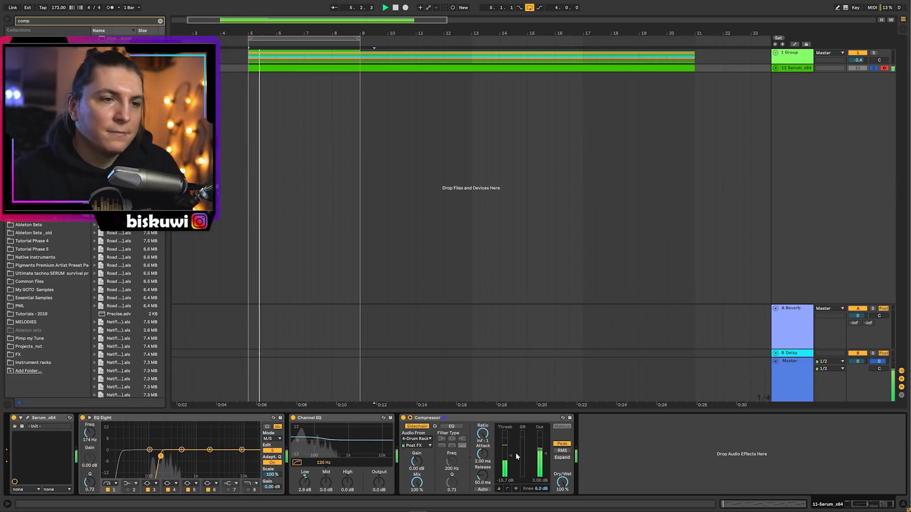
Set the Compressor threshold to -18.7 dB, check the gain reduction curve during playback, and toggle playback
drag(511, 455, 518, 490)
click(517, 488)
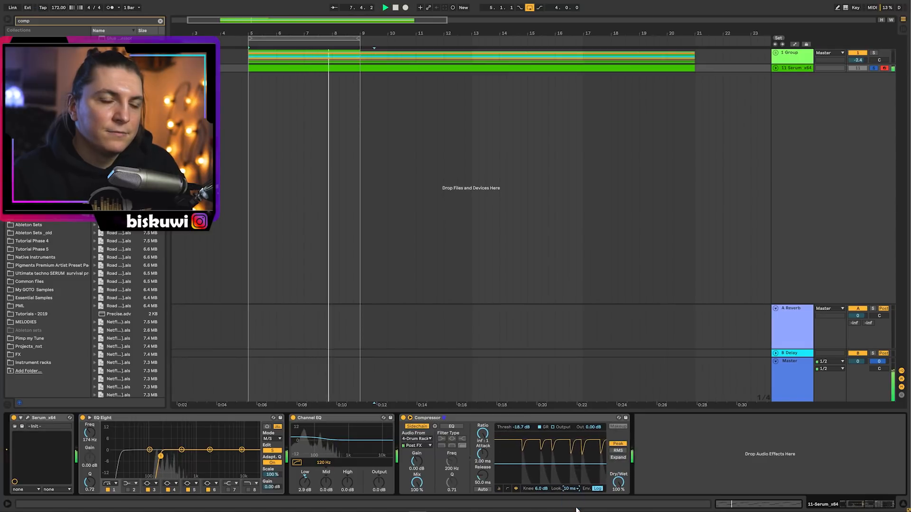
click(499, 489)
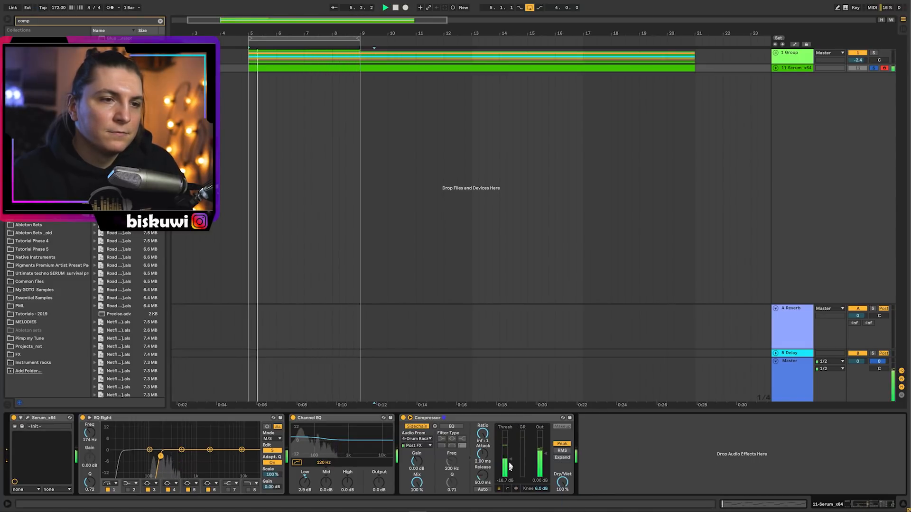
key(space)
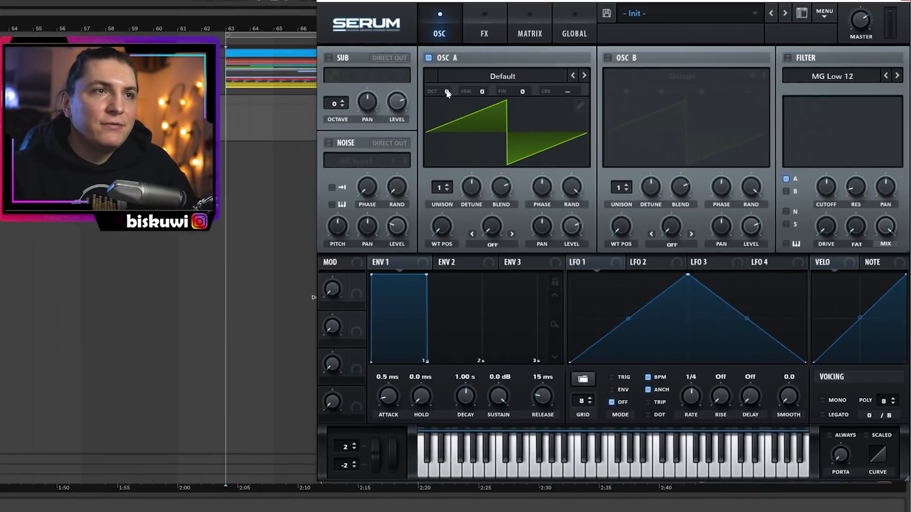
Load the Basic Shapes wavetable in oscillator A, move its wavetable position to the square wave, and use octave -2
click(580, 75)
click(580, 76)
click(580, 75)
drag(441, 232, 444, 181)
drag(435, 222, 435, 229)
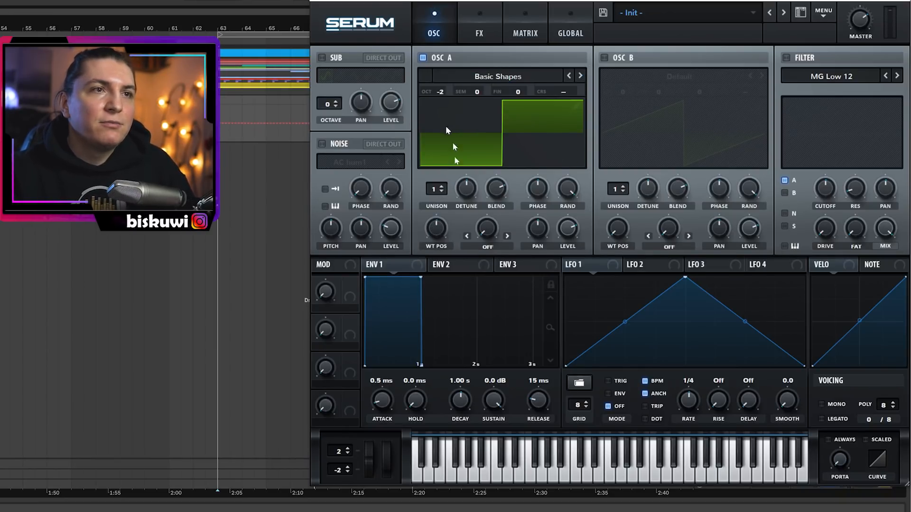
Enable oscillator B at octave -1 with the Acid wavetable, and route both oscillators through an MG Low 24 filter
click(604, 57)
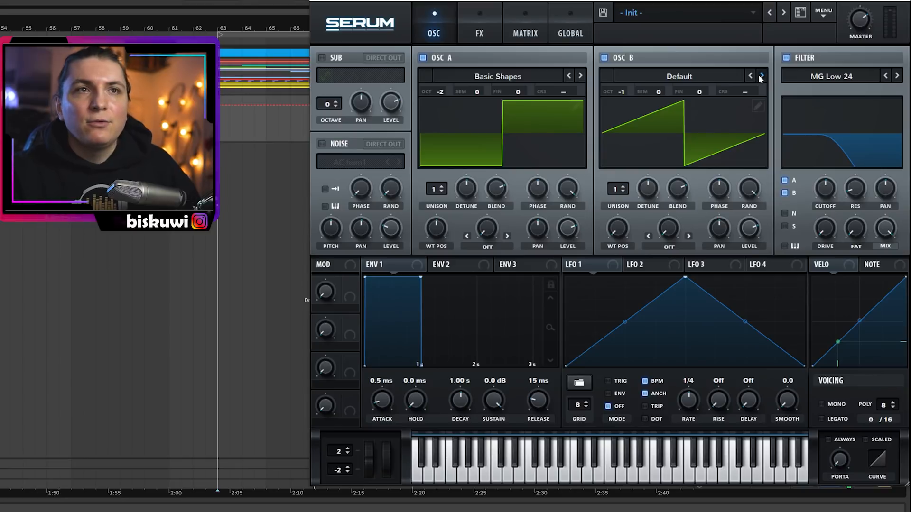
click(762, 76)
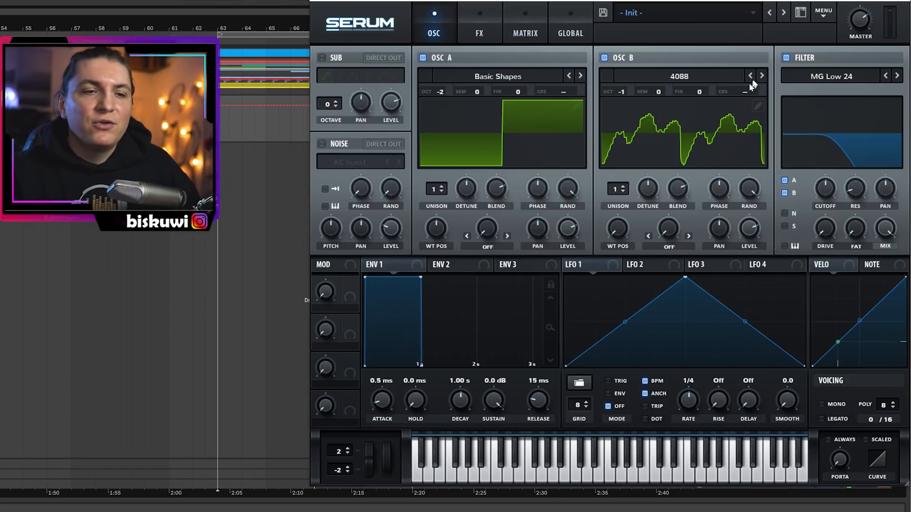
click(763, 74)
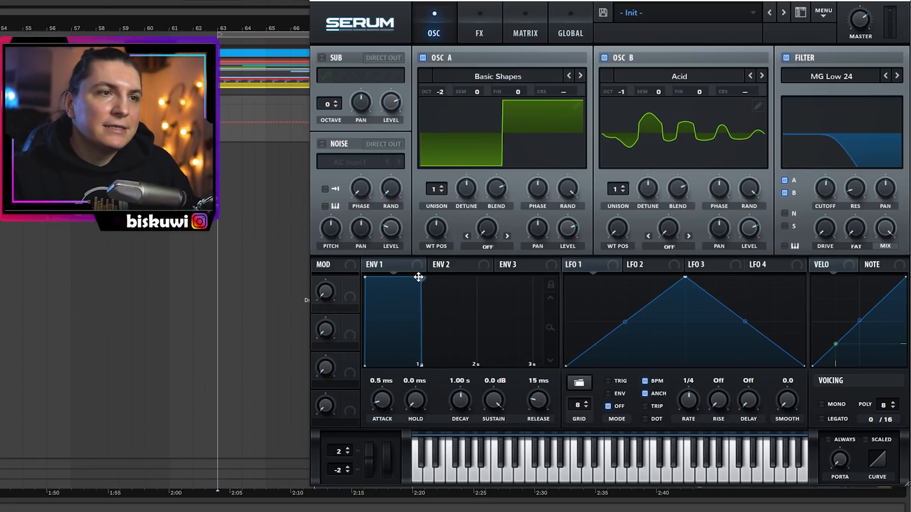
Set Env 1 to 625 ms decay with no sustain and Env 2 to 481 ms decay with 0% sustain, modulating the filter cutoff
drag(418, 277, 407, 458)
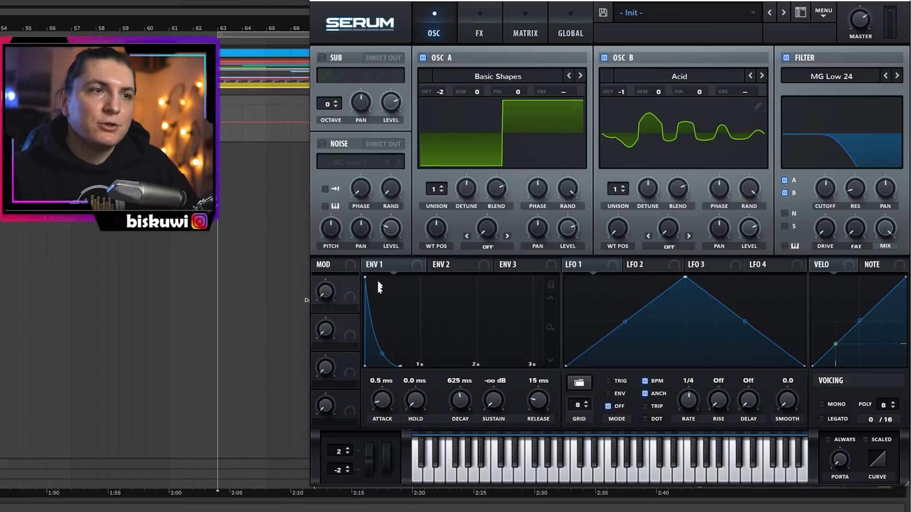
click(449, 269)
drag(420, 277, 393, 371)
click(396, 270)
click(441, 266)
drag(826, 186, 824, 205)
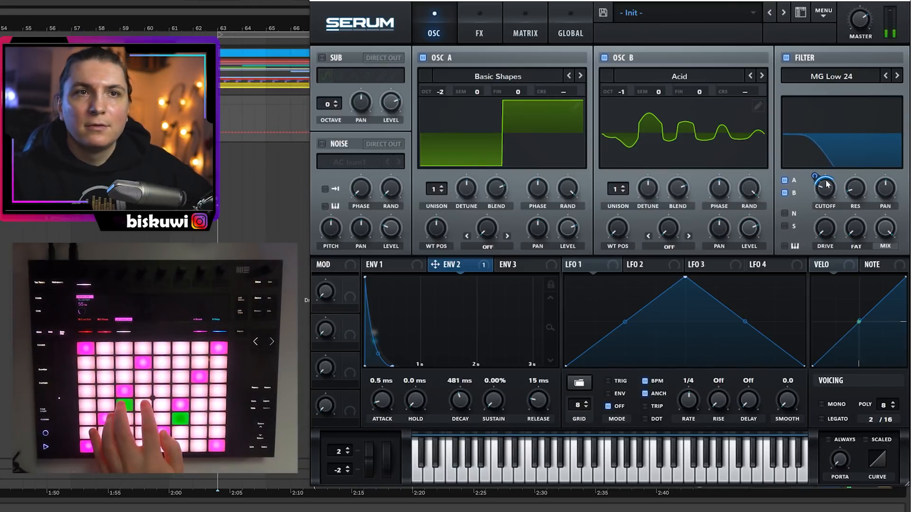
mouse_move(827, 188)
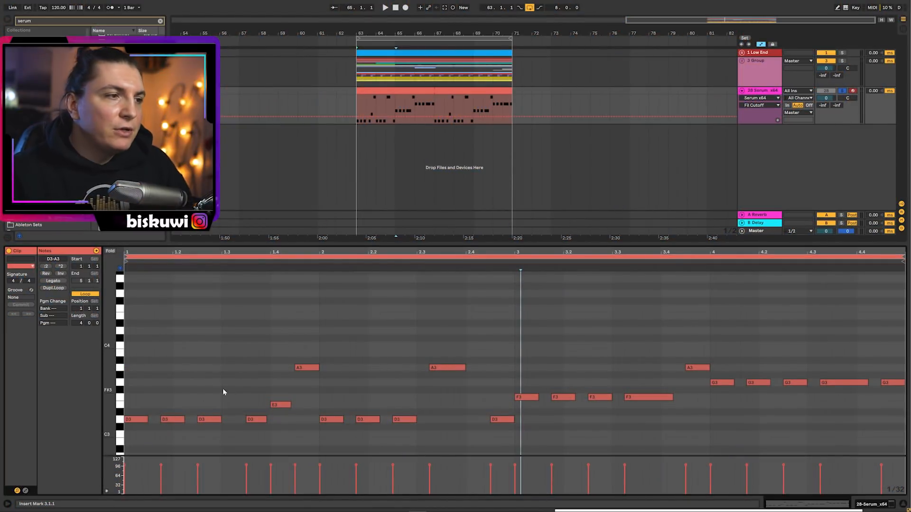
Audition the Serum clip's notes, show the track's device chain, and play the loop with the full arrangement
key(space)
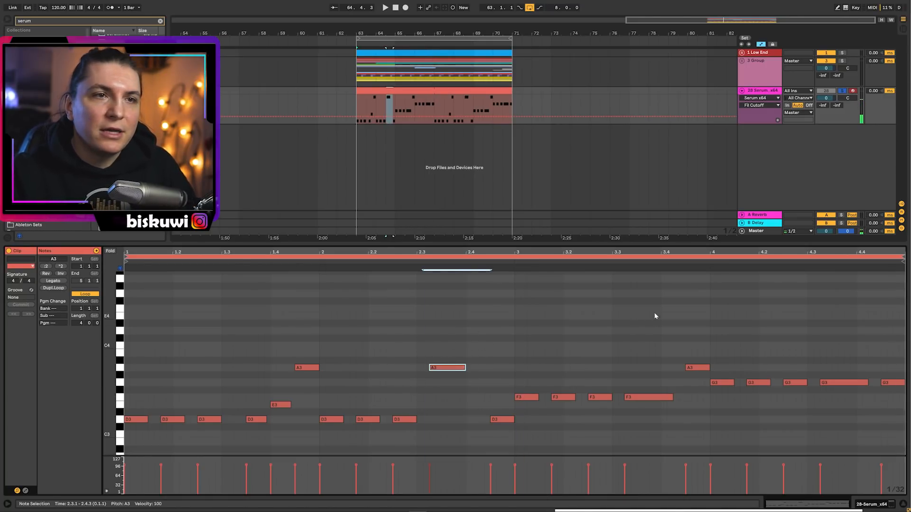
key(shift+Tab)
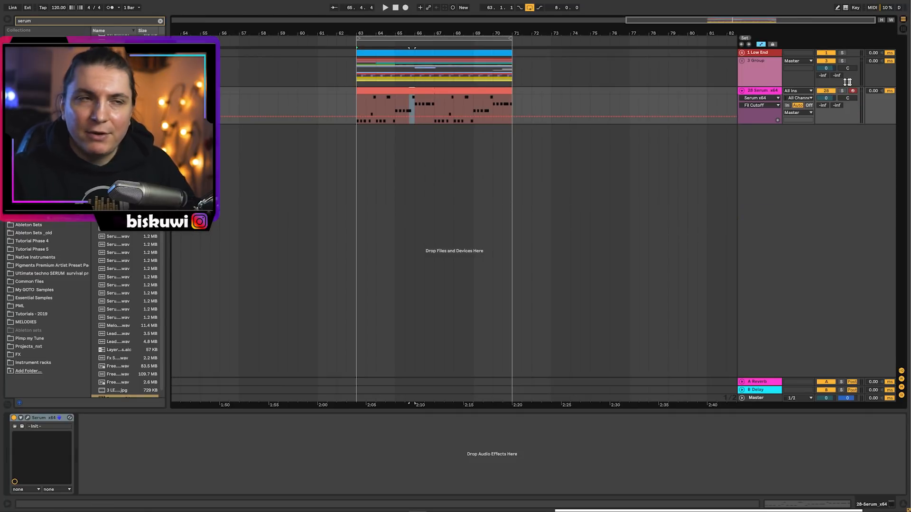
key(space)
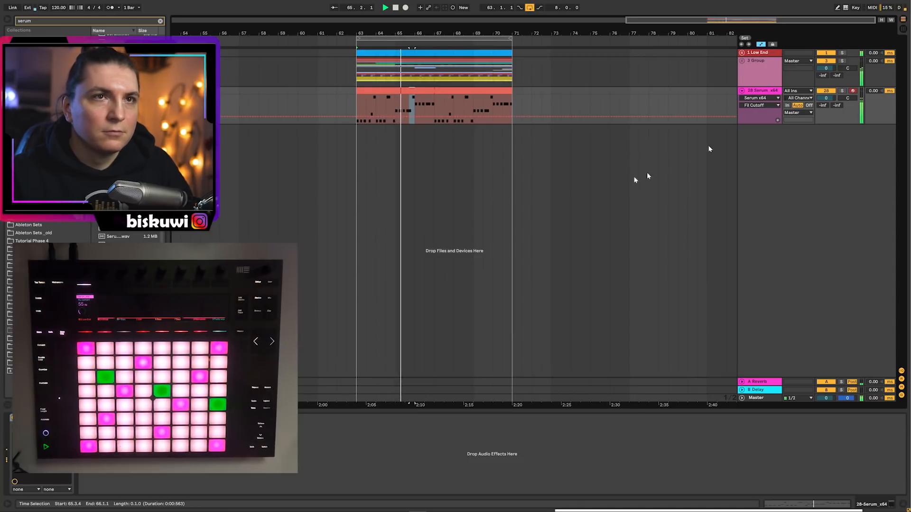
Reopen the Serum window, set Env 3 to 110 ms decay with 0% sustain, and assign it to oscillator A's coarse pitch
click(28, 418)
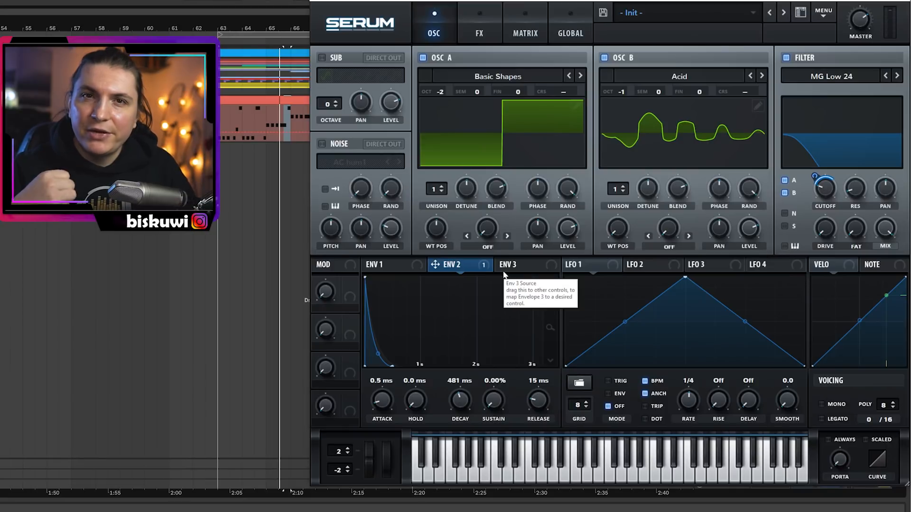
click(511, 265)
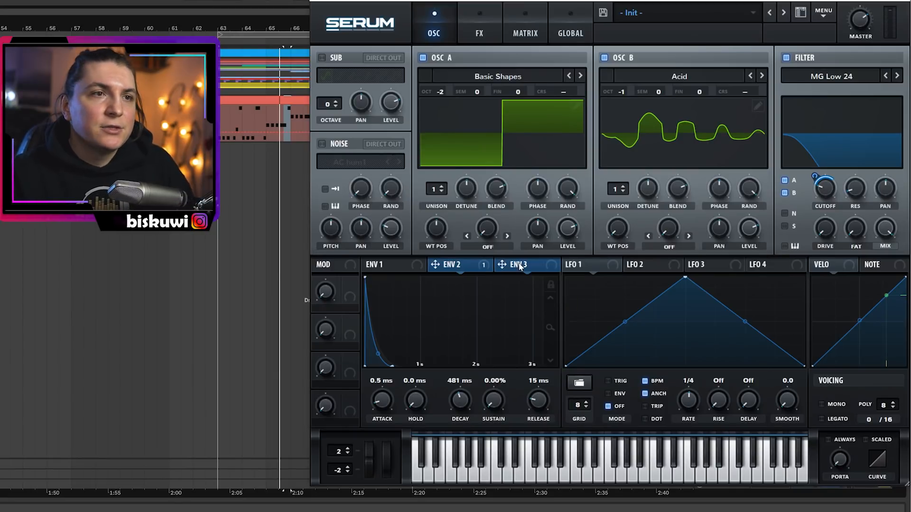
drag(422, 297, 382, 412)
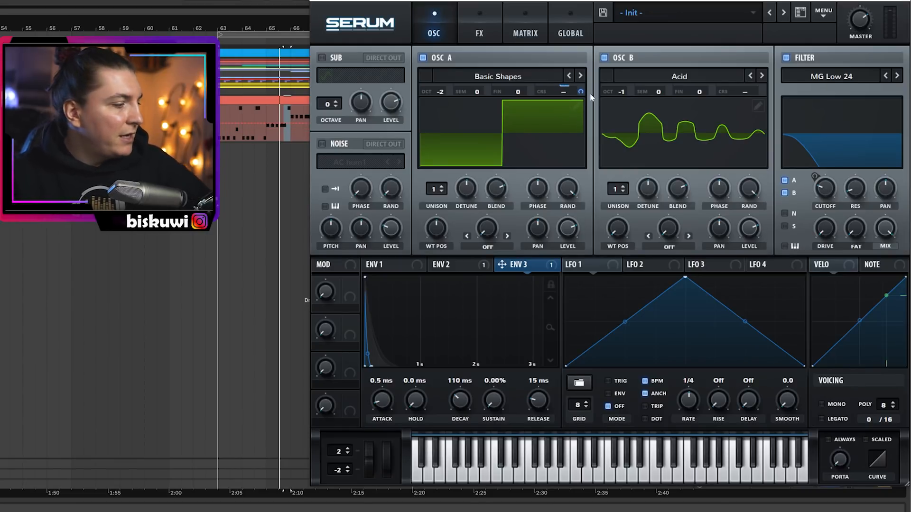
drag(582, 91, 584, 77)
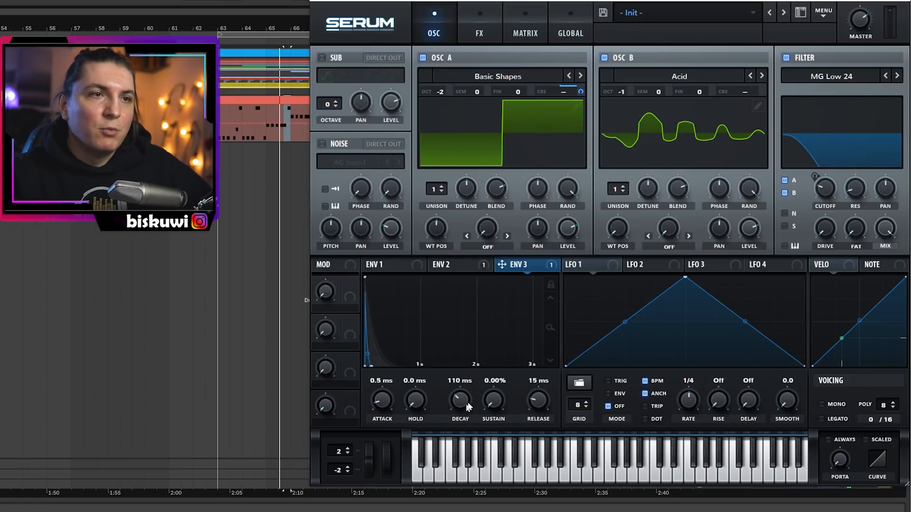
Assign Env 3 to oscillator B's coarse pitch as well, and try shorter decay times before settling on 67 ms
drag(466, 403, 563, 196)
drag(461, 407, 463, 432)
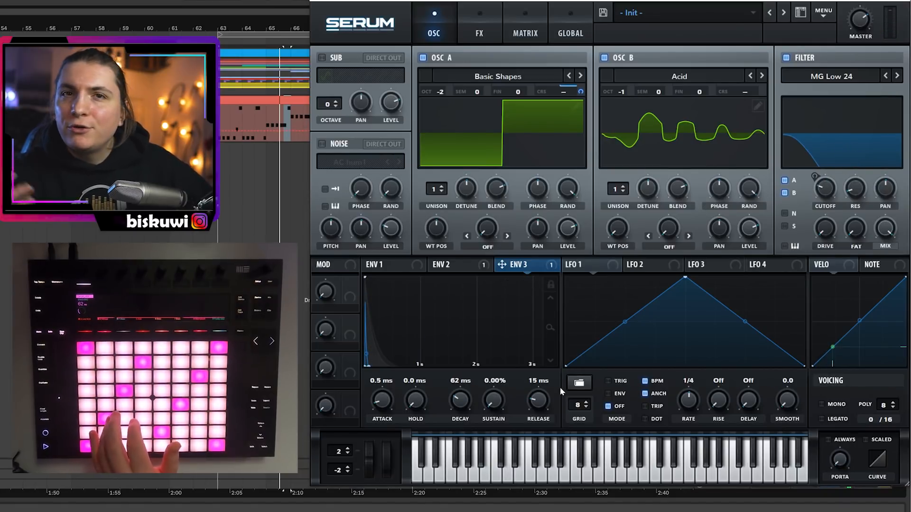
drag(465, 398, 468, 420)
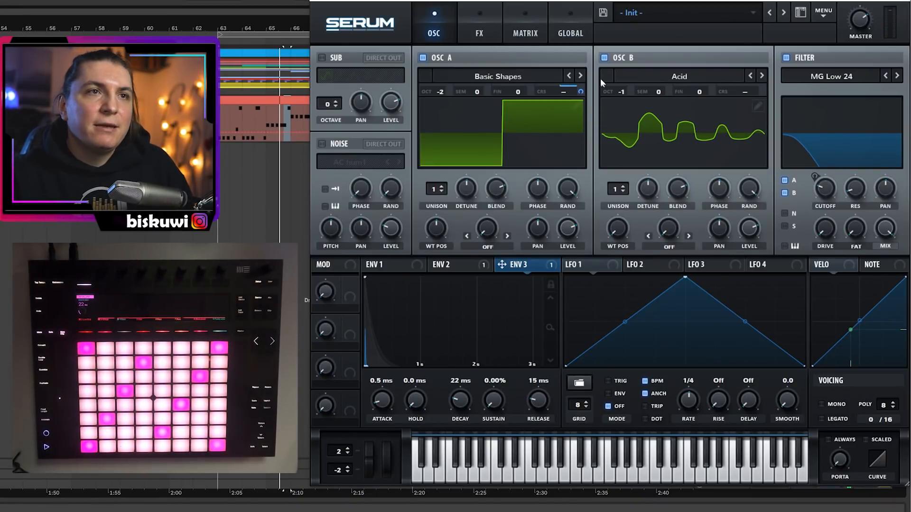
drag(527, 256, 746, 92)
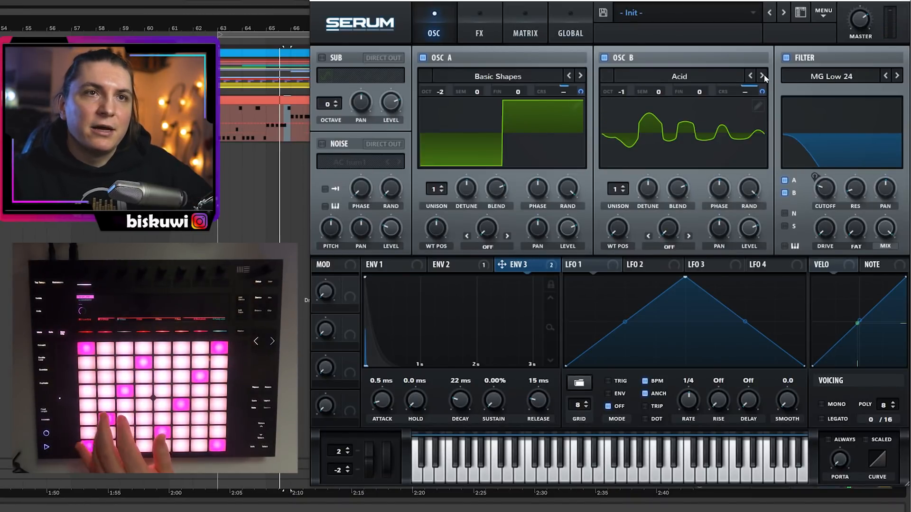
drag(460, 403, 462, 397)
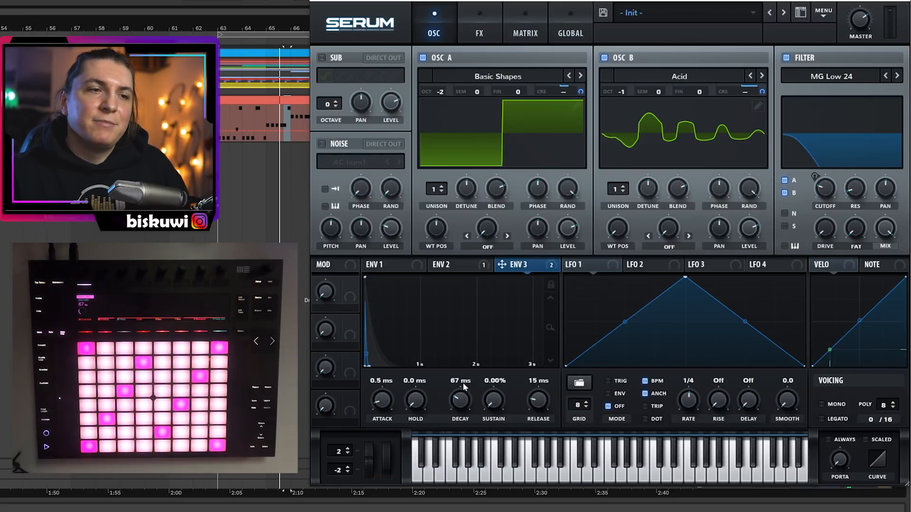
Raise the filter resonance, and set its cutoff to about 114 Hz, drive to 18% and fat to 23%
drag(859, 185, 858, 163)
drag(833, 195, 833, 185)
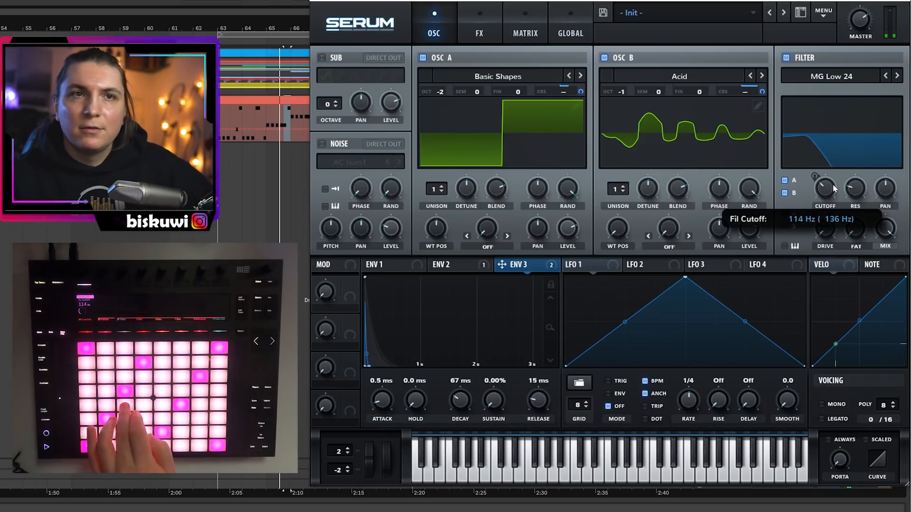
click(451, 264)
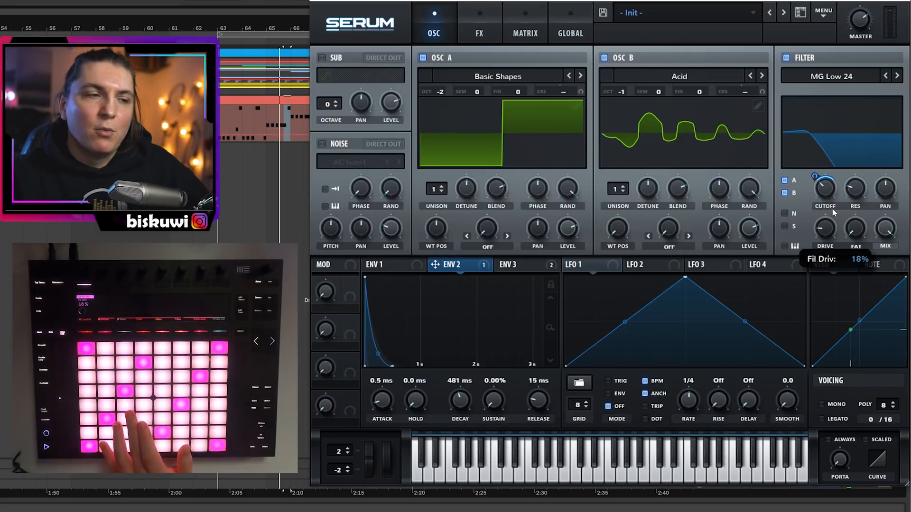
drag(858, 233, 858, 207)
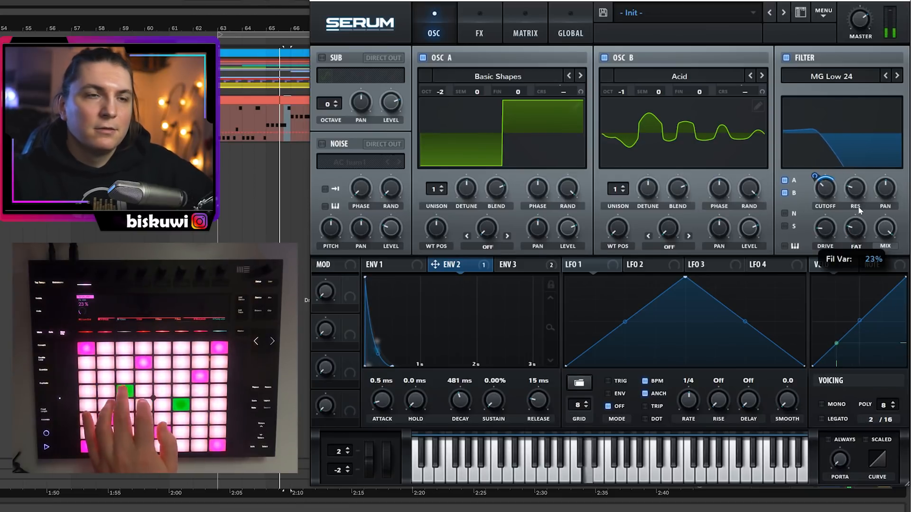
Enable the Tube distortion effect in Serum, comparing the sound with and without it
click(479, 31)
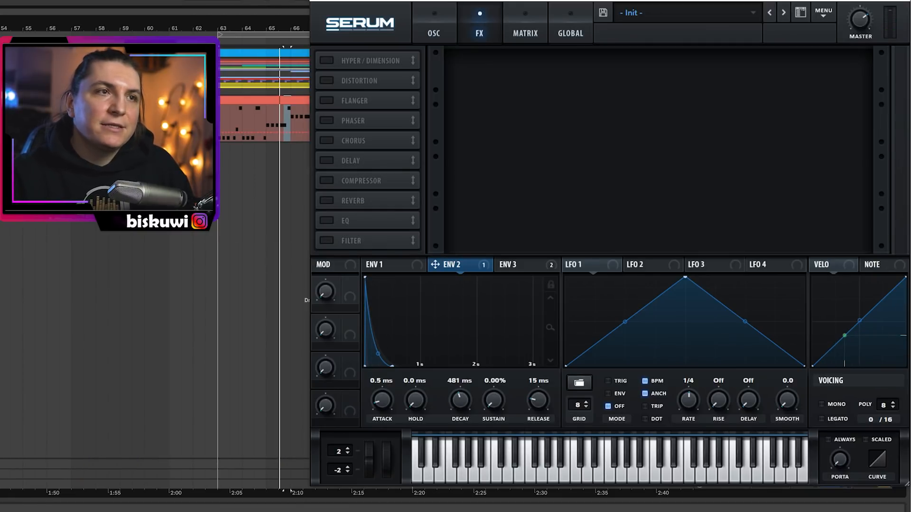
click(327, 82)
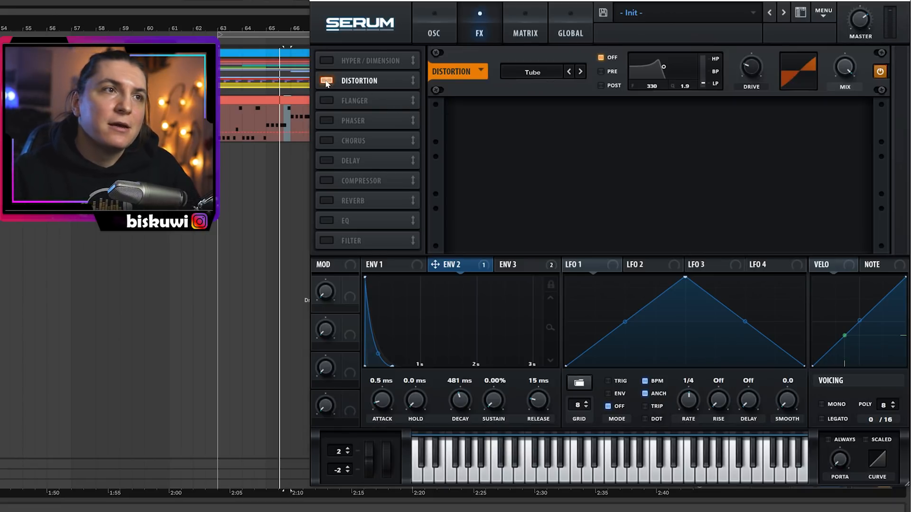
click(327, 83)
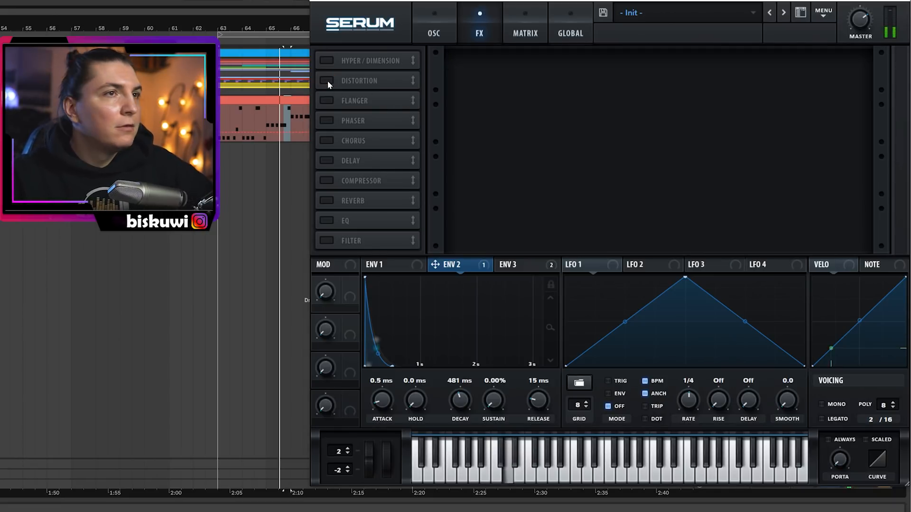
click(327, 81)
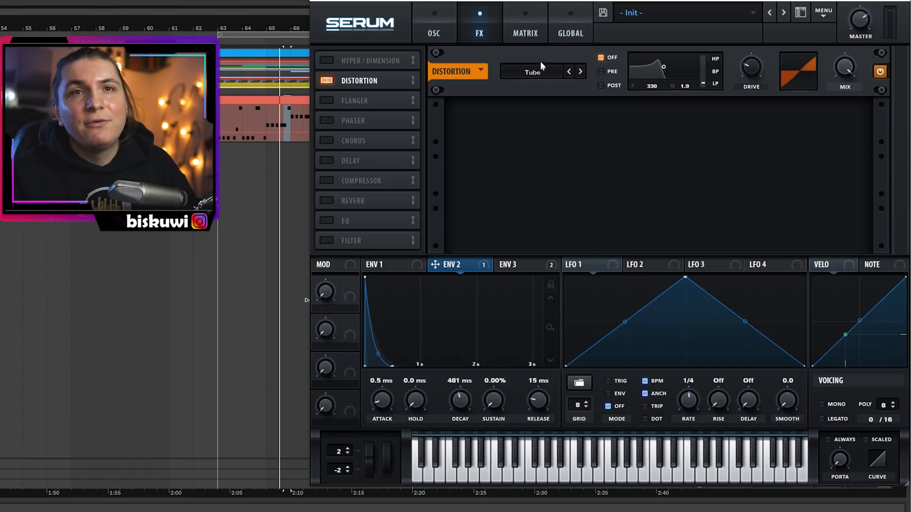
Try two unison voices on oscillator A, return it to one, and set oscillator B's unison to 6 voices
click(441, 22)
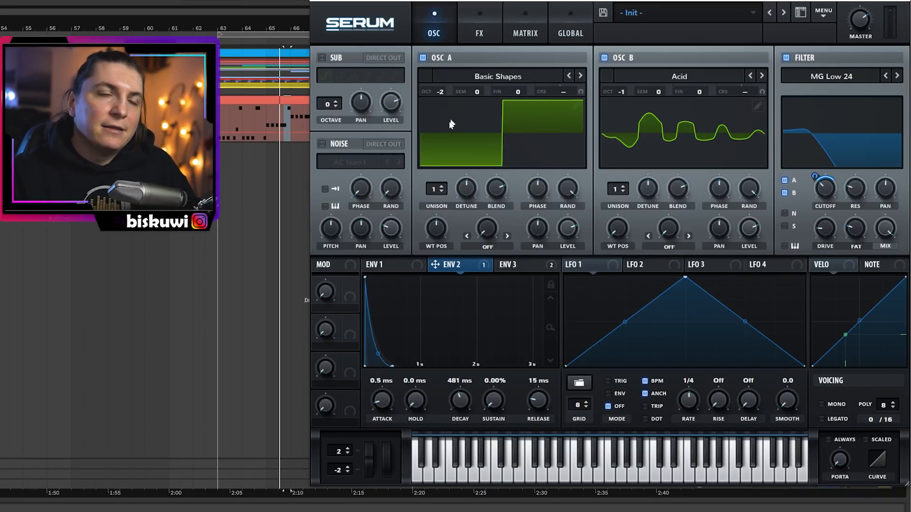
click(440, 187)
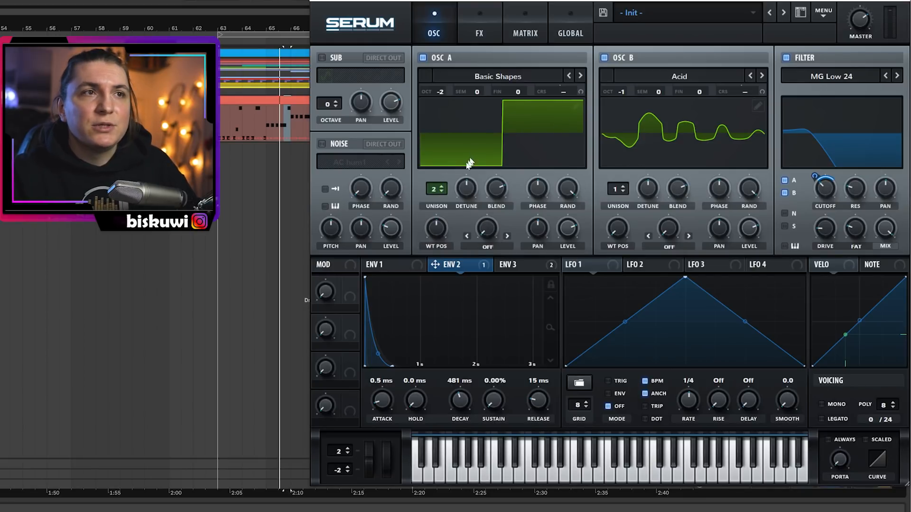
click(439, 193)
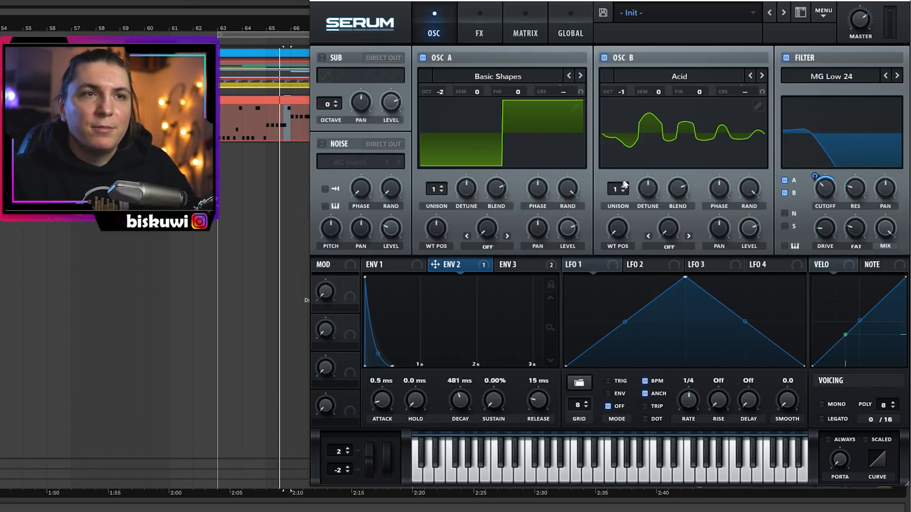
drag(615, 191, 613, 178)
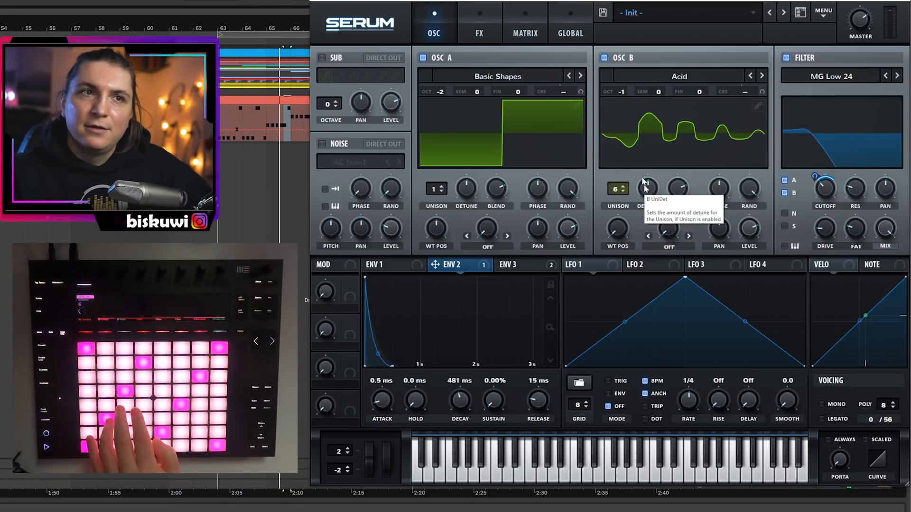
Return oscillator B to 6 unison voices with its detune at 0.21, and enable mono voicing
drag(615, 189, 623, 272)
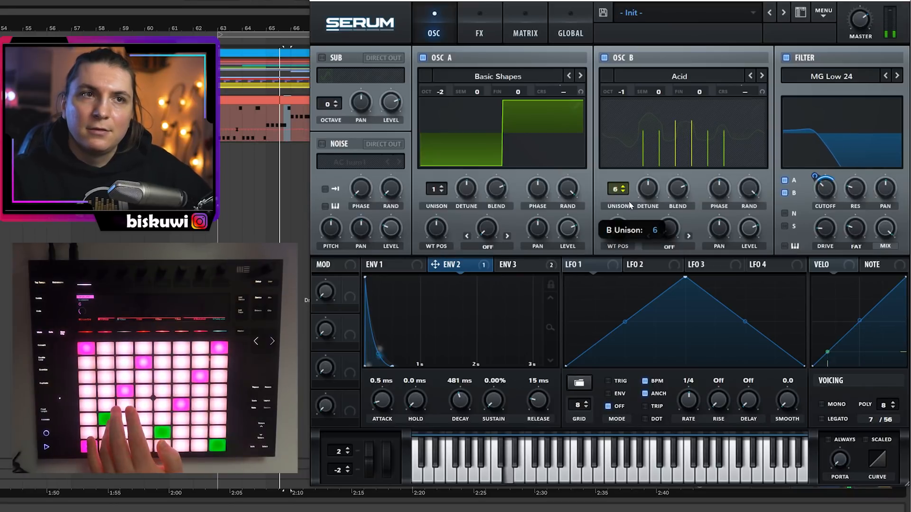
drag(622, 272, 629, 202)
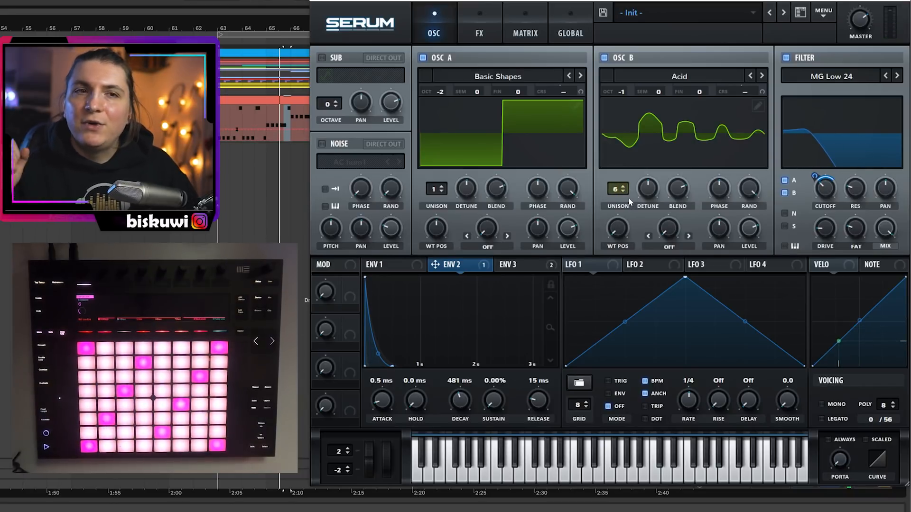
click(647, 188)
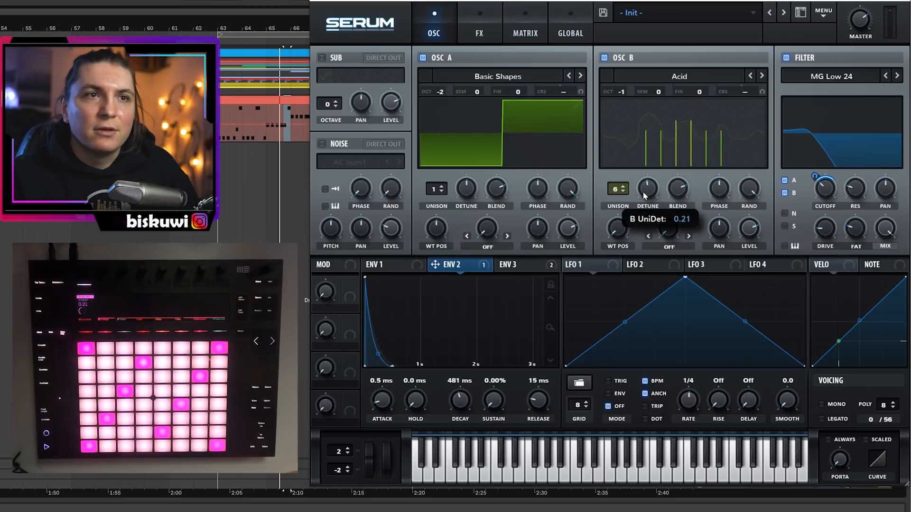
click(821, 403)
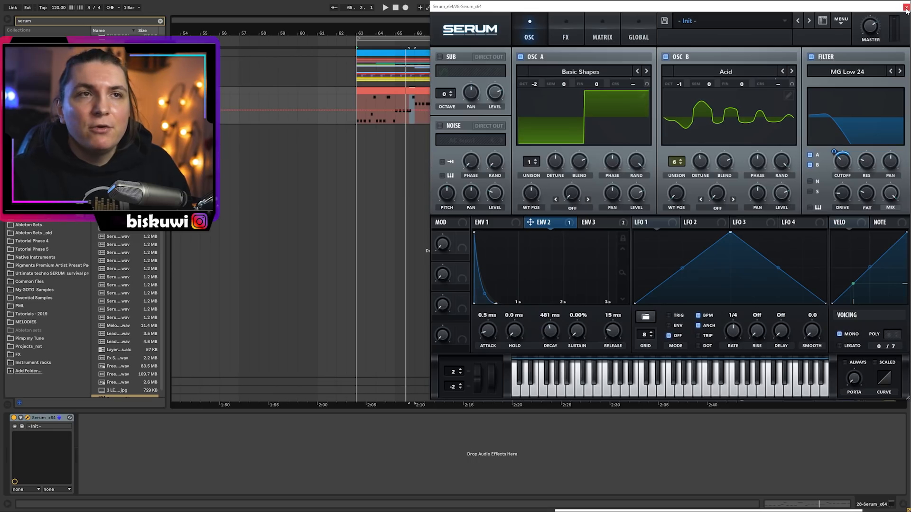
Duplicate the Serum bass track and transpose the notes of the copied clip up an octave
click(906, 7)
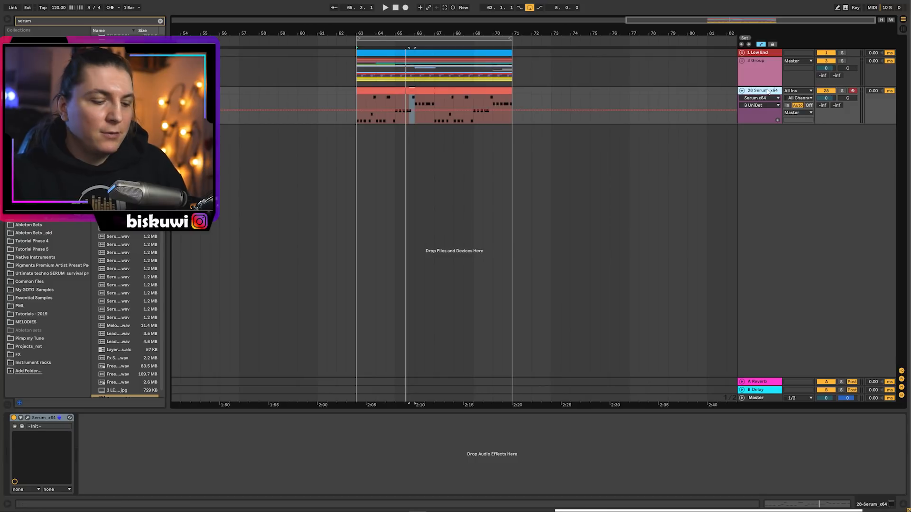
key(ctrl+d)
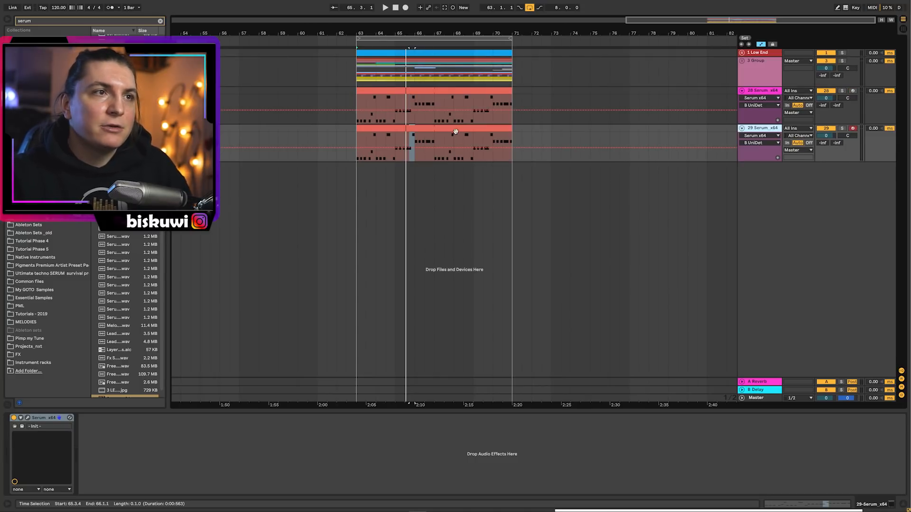
double_click(456, 132)
click(433, 352)
key(shift+Up)
key(shift+Tab)
Solo the duplicated track and, during playback, change its wavetables to Basic_Cjw on oscillator A and 4088 on oscillator B
click(843, 128)
key(space)
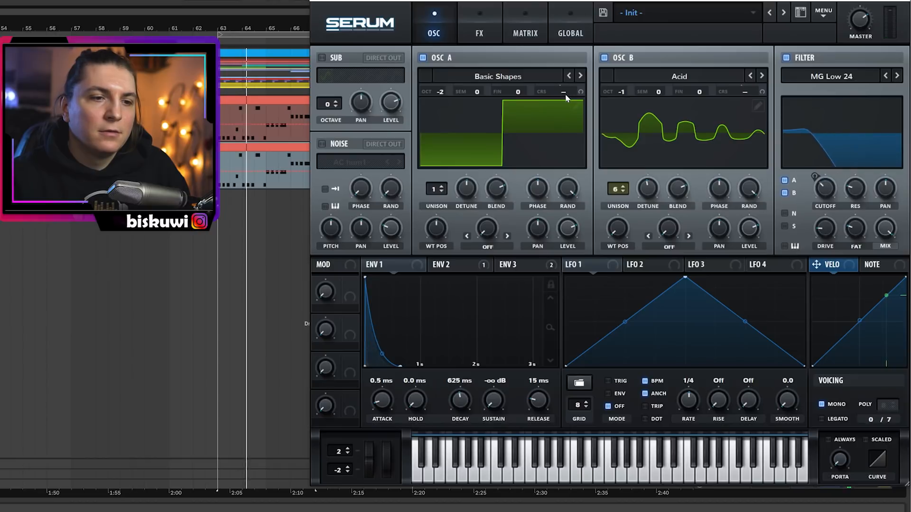
click(583, 77)
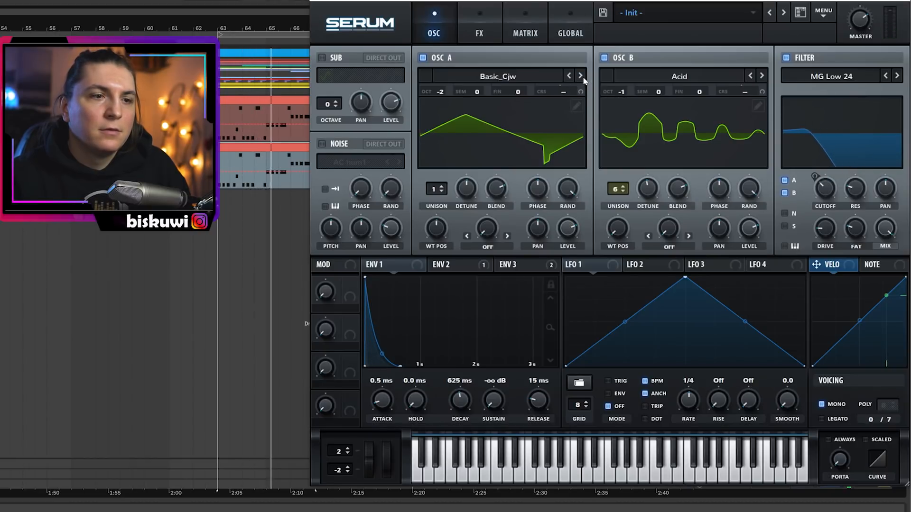
click(762, 76)
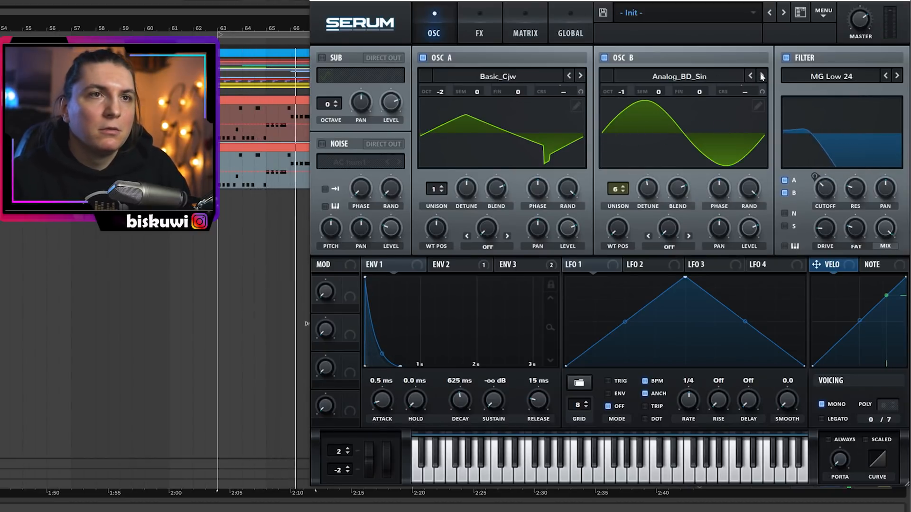
click(762, 76)
click(762, 76)
click(751, 76)
click(751, 76)
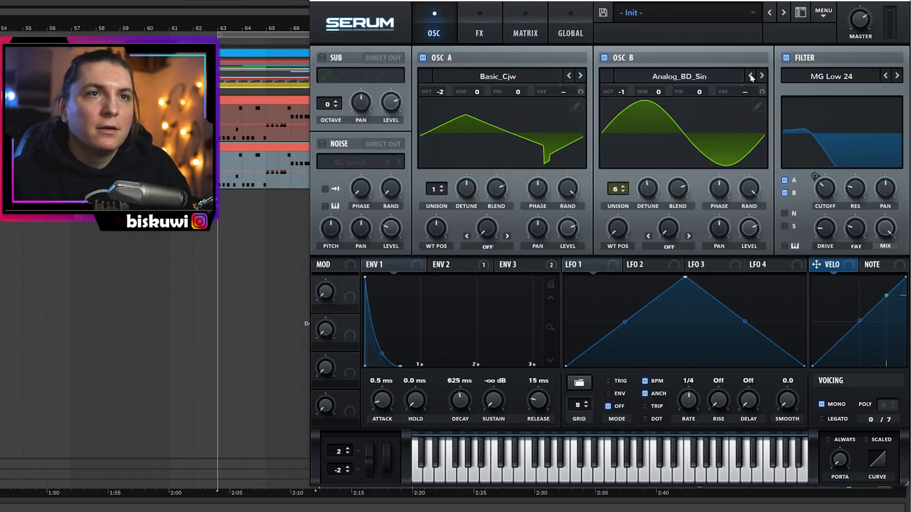
click(751, 77)
click(751, 77)
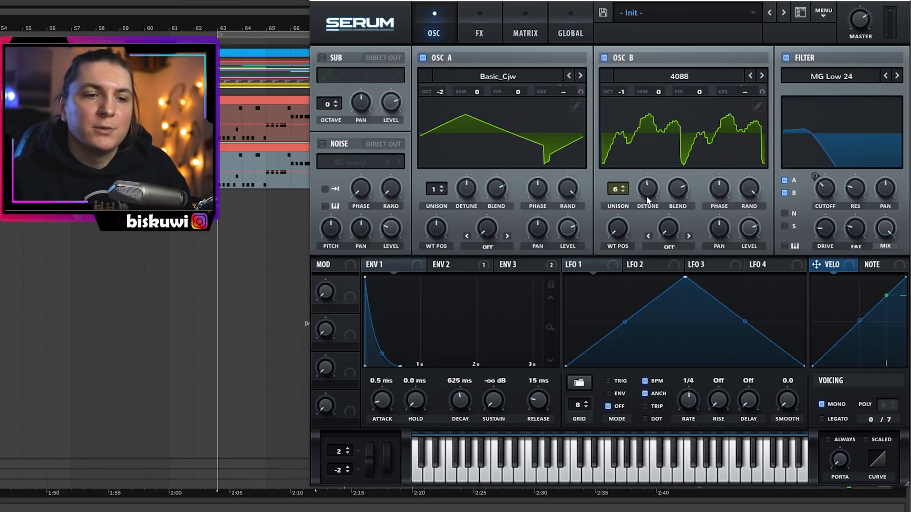
Set oscillator A to 4 unison voices with reduced detune, and fine-tune the filter cutoff of the duplicated bass
drag(434, 189, 438, 160)
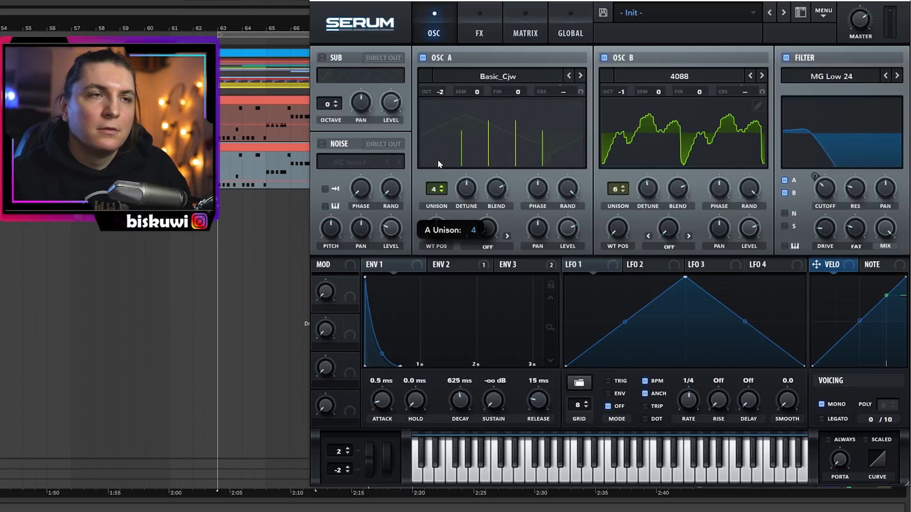
mouse_move(468, 191)
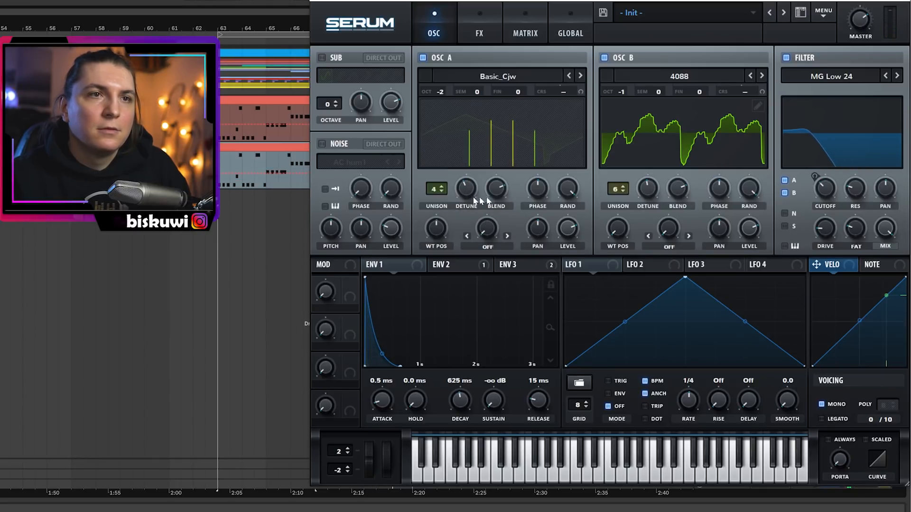
mouse_move(825, 189)
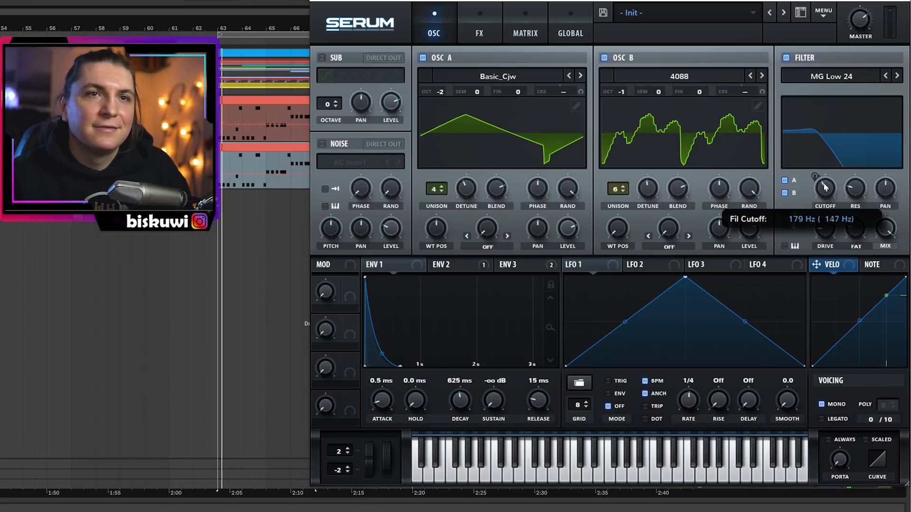
drag(823, 187, 825, 190)
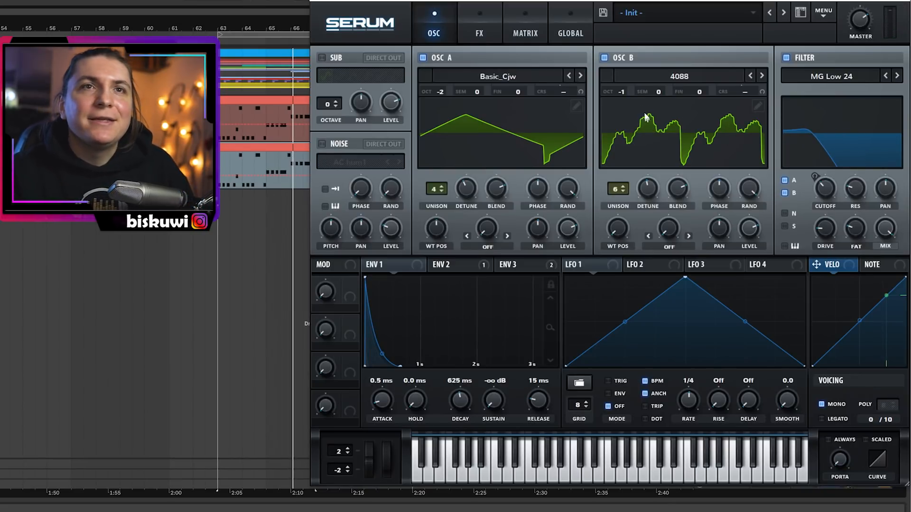
Play both Serum bass tracks together and balance their volumes, lowering the first one to -3.4 dB
click(901, 1)
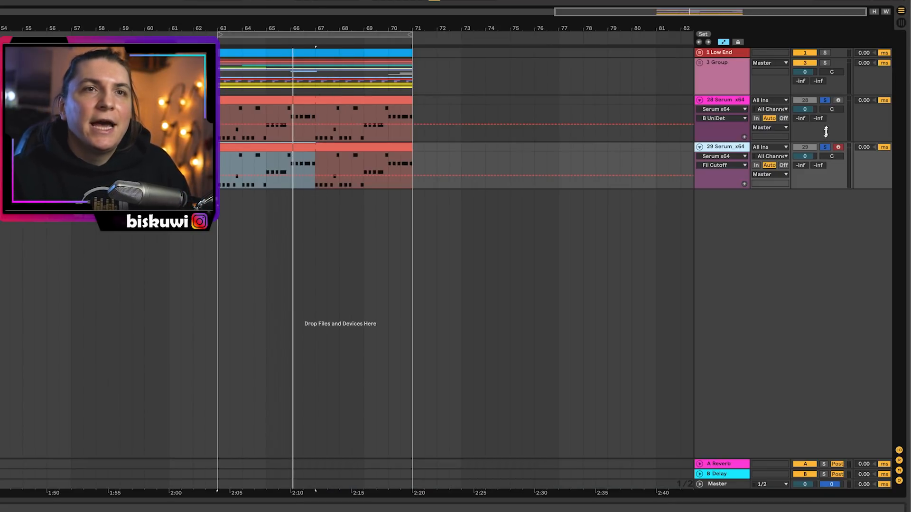
key(space)
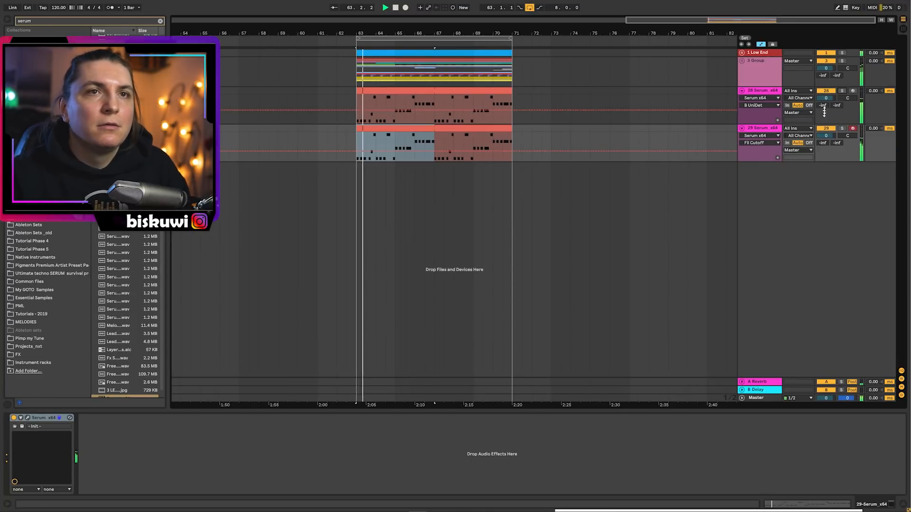
drag(804, 157, 826, 145)
drag(826, 98, 826, 114)
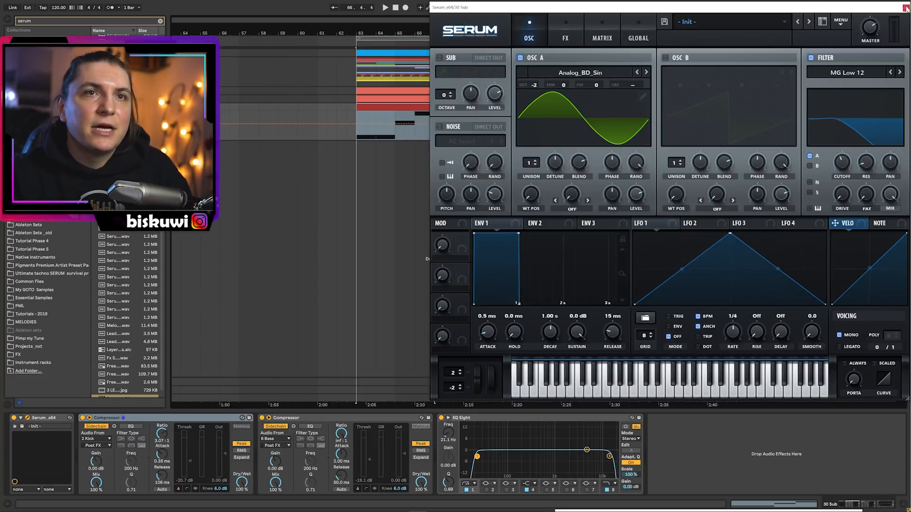
Close the Sub track's synth window and listen to the soloed sub bass within the loop
click(905, 1)
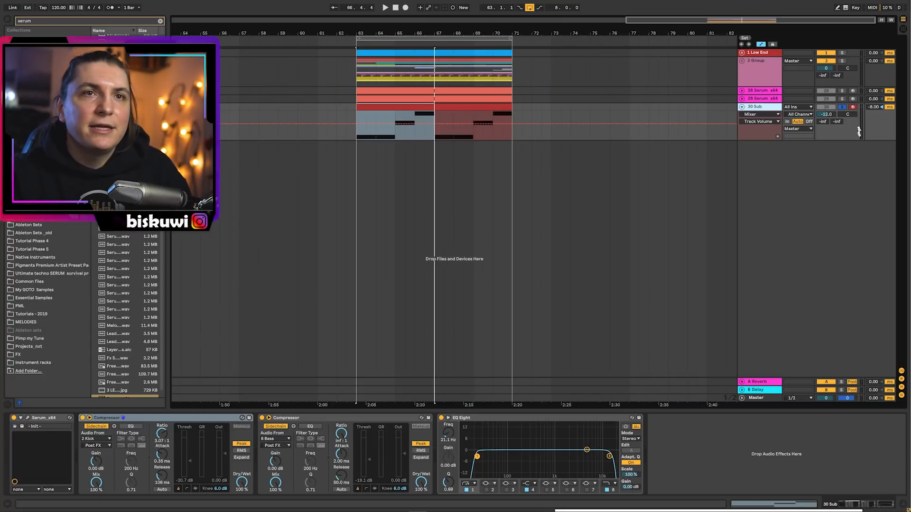
key(space)
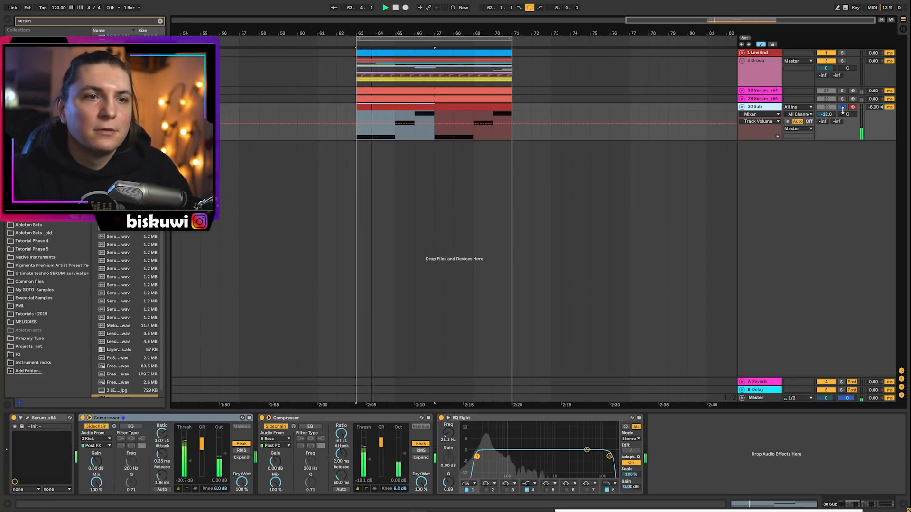
click(394, 137)
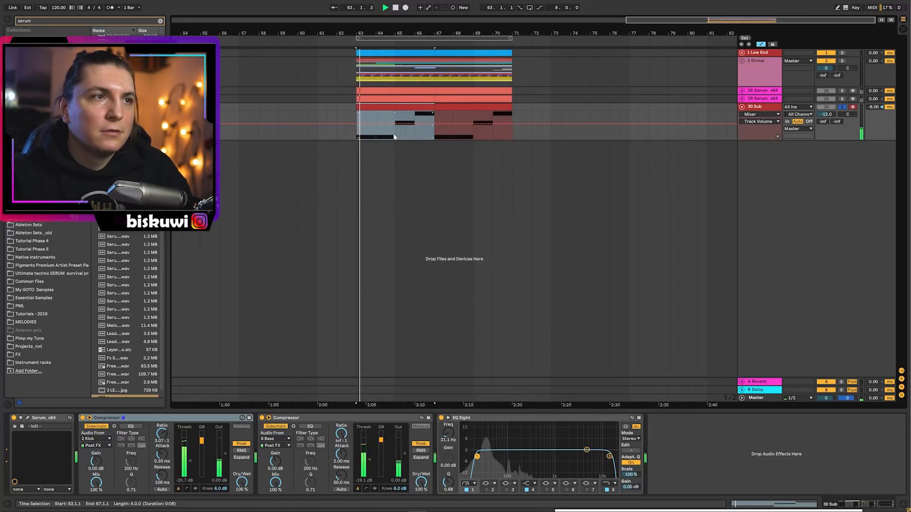
click(397, 119)
key(ctrl+l)
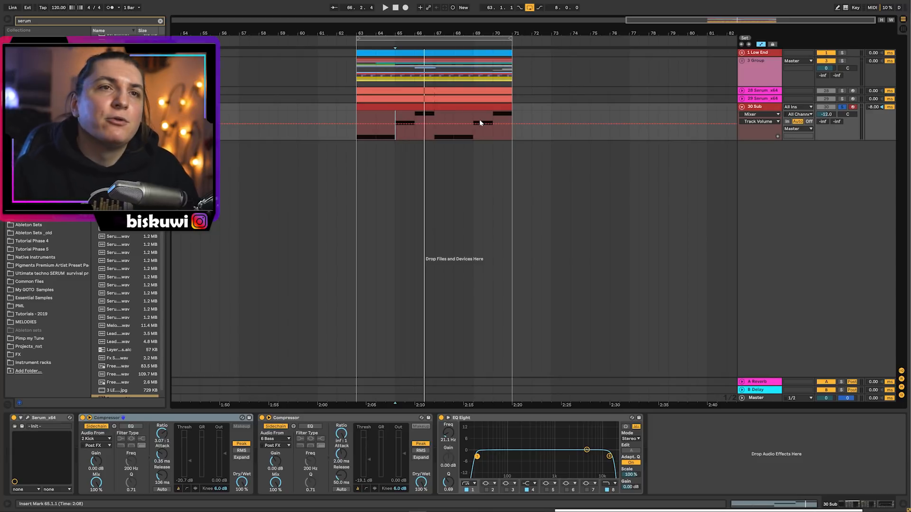
Collapse the Sub track, then expand and solo the first Serum bass track
click(742, 107)
click(763, 99)
click(766, 91)
click(763, 100)
click(764, 91)
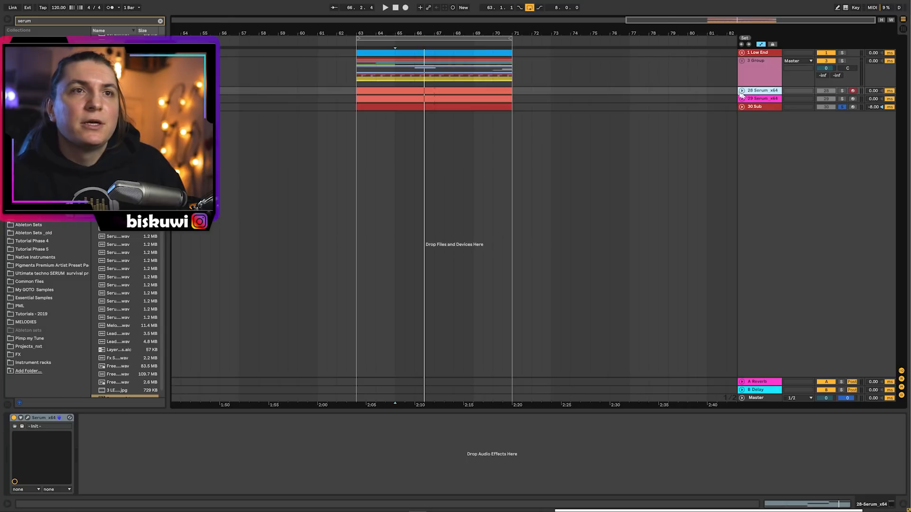
click(741, 90)
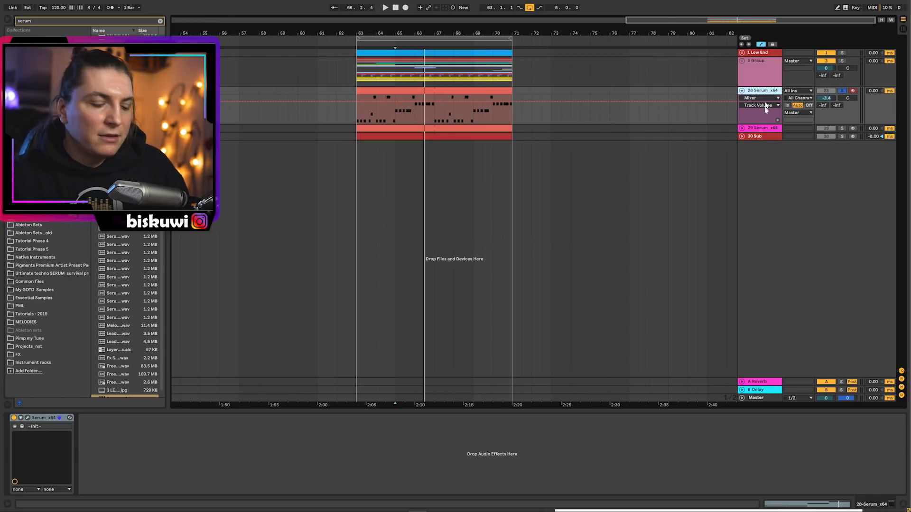
Add the Pedal effect after Serum on the first bass track and adjust its dry/wet mix during playback
key(ctrl+f)
text(peda)
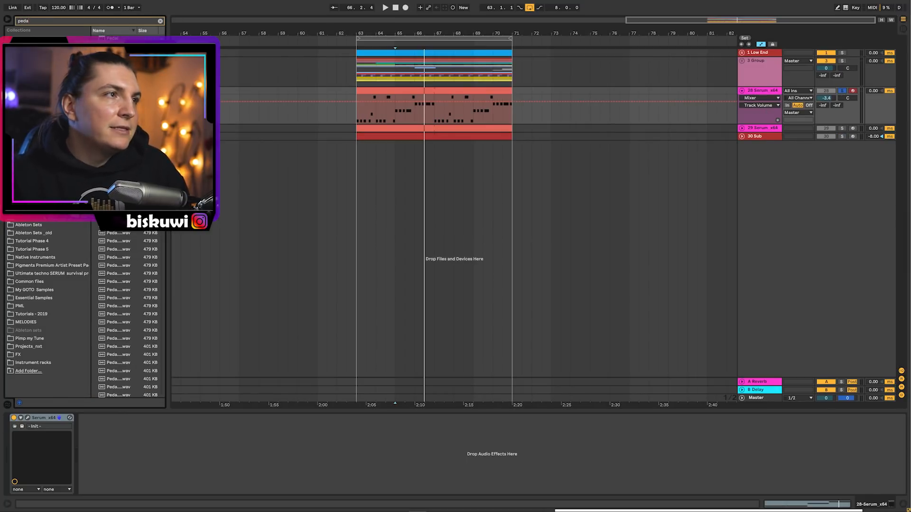
drag(113, 38, 322, 455)
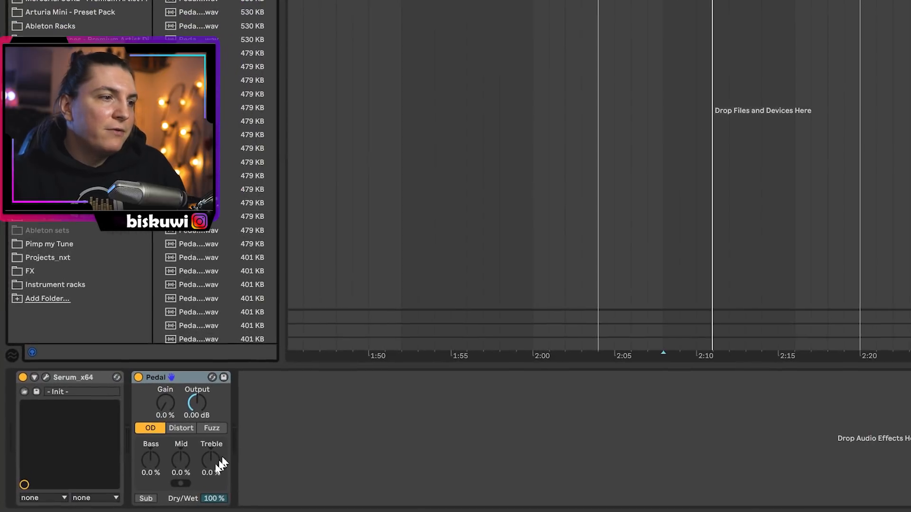
key(space)
mouse_move(211, 498)
mouse_down()
mouse_move(211, 511)
mouse_move(213, 489)
mouse_up()
drag(214, 499, 214, 506)
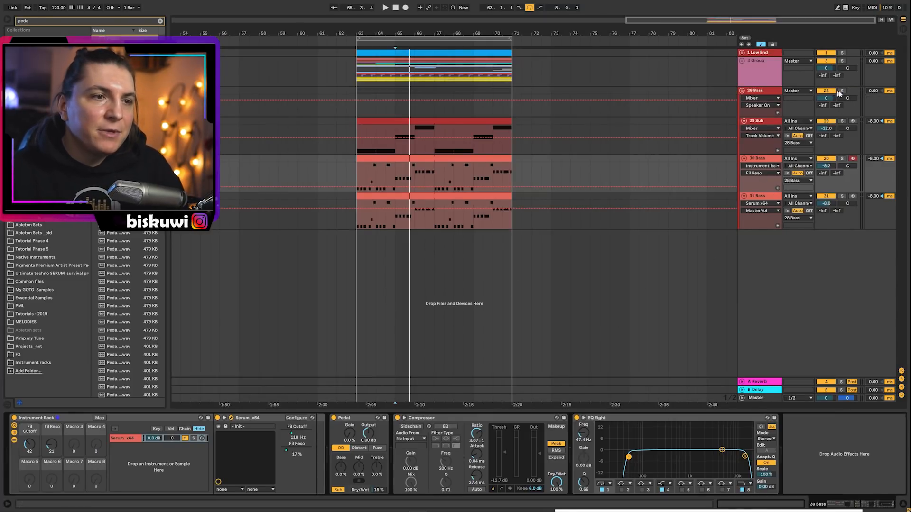
Solo the Bass group and listen to its sub and two bass layers playing together
click(842, 91)
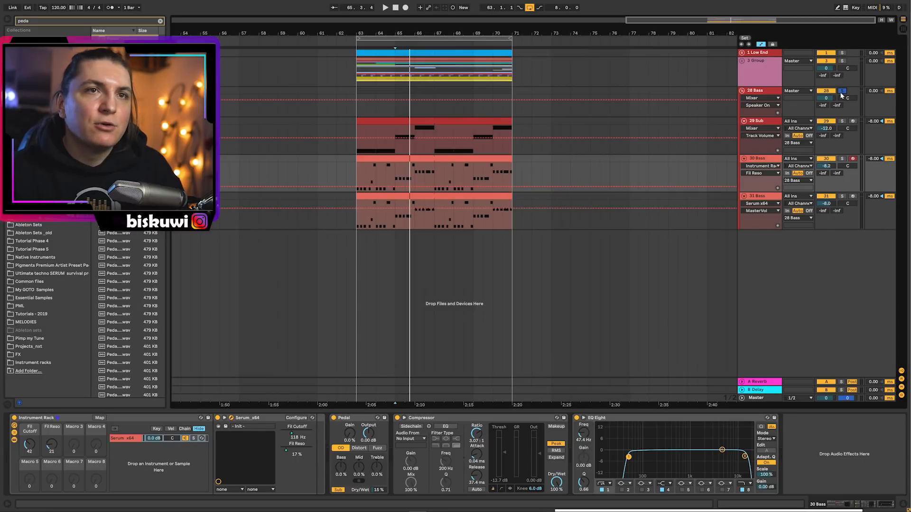
key(space)
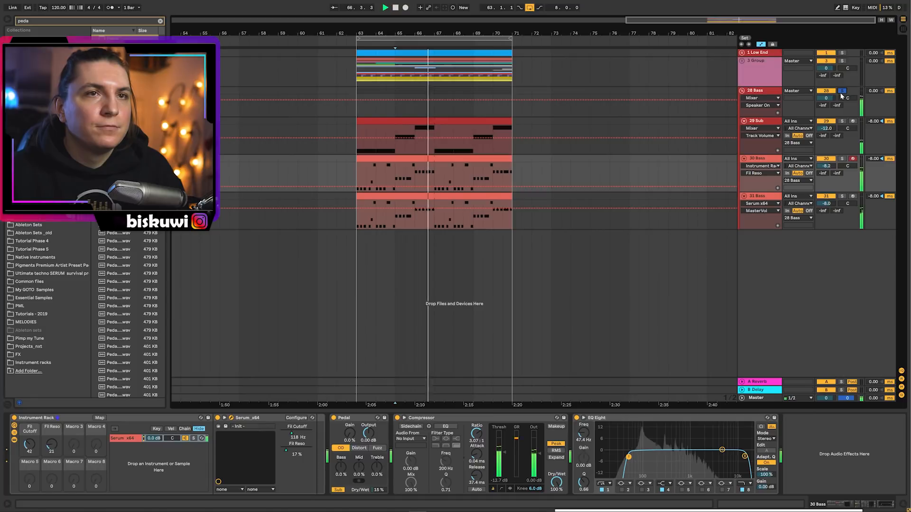
click(775, 122)
click(766, 158)
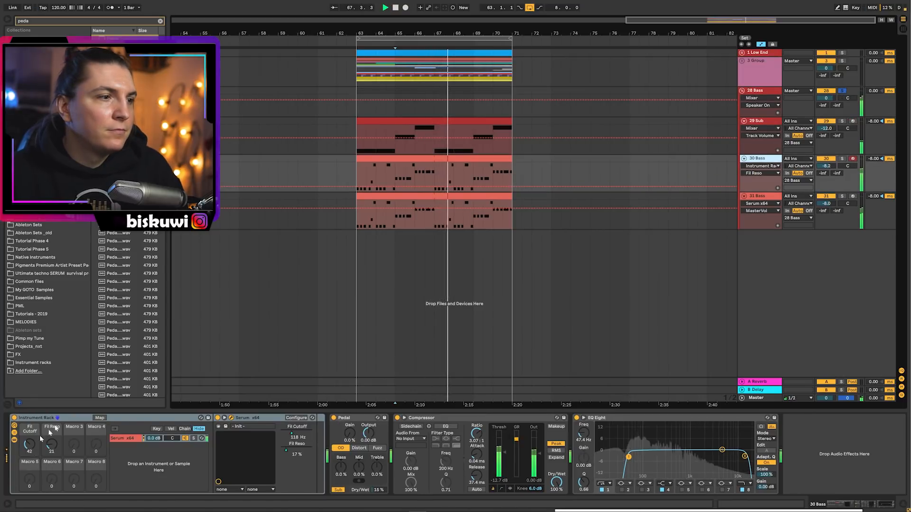
key(space)
Review the envelope settings and effects of the two finished Serum bass layers
click(231, 418)
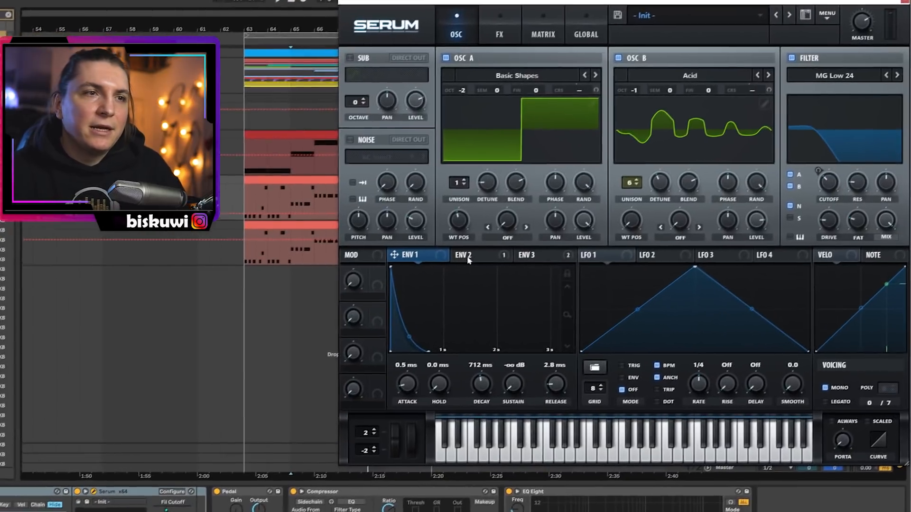
click(451, 264)
click(519, 264)
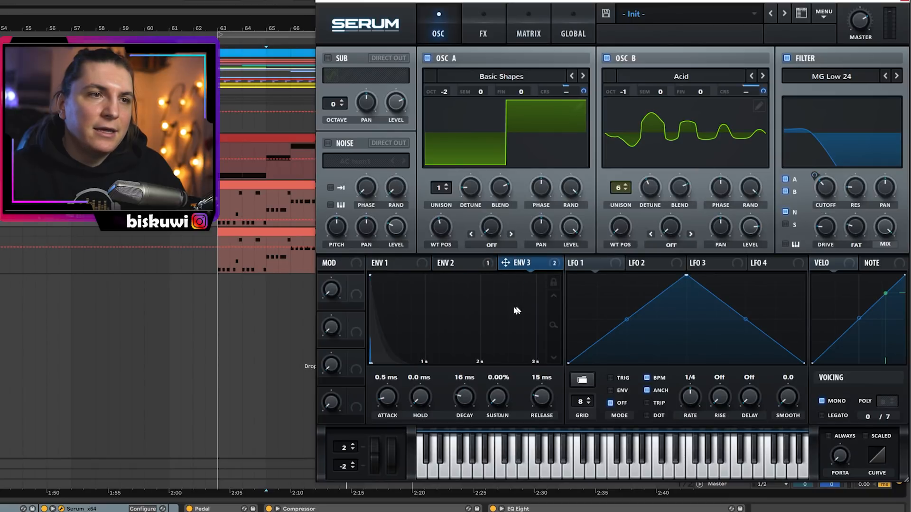
click(482, 38)
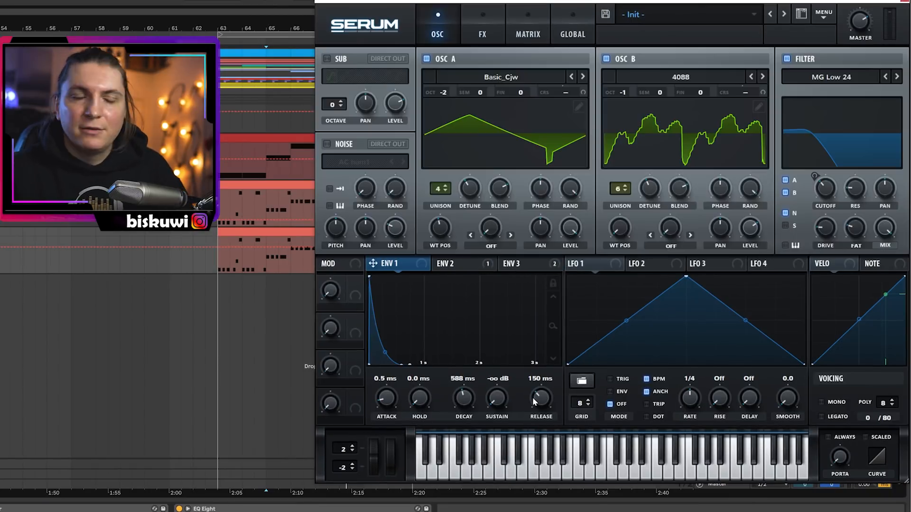
click(458, 264)
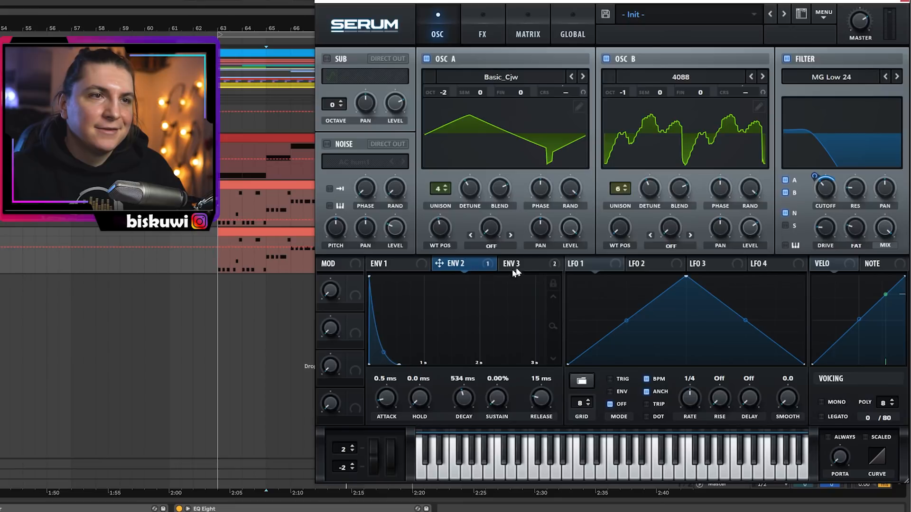
click(518, 264)
click(484, 23)
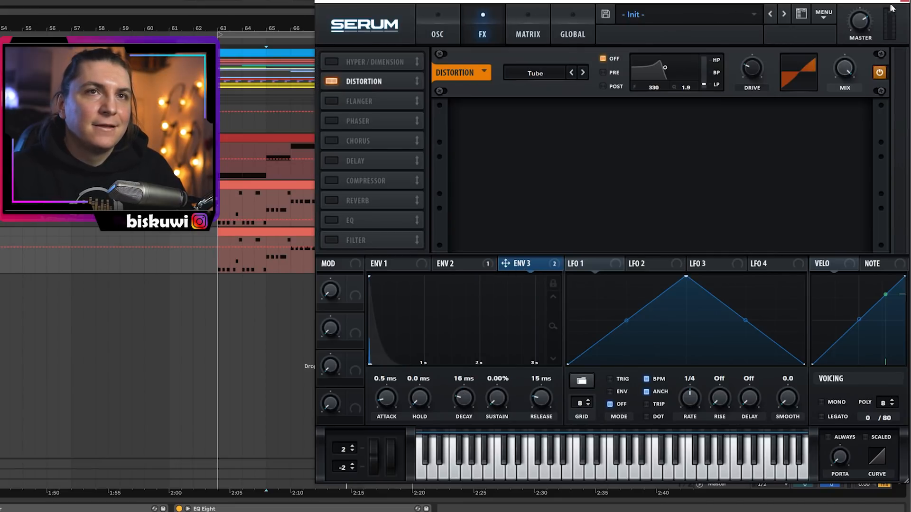
Close the Serum plug-in window
click(907, 2)
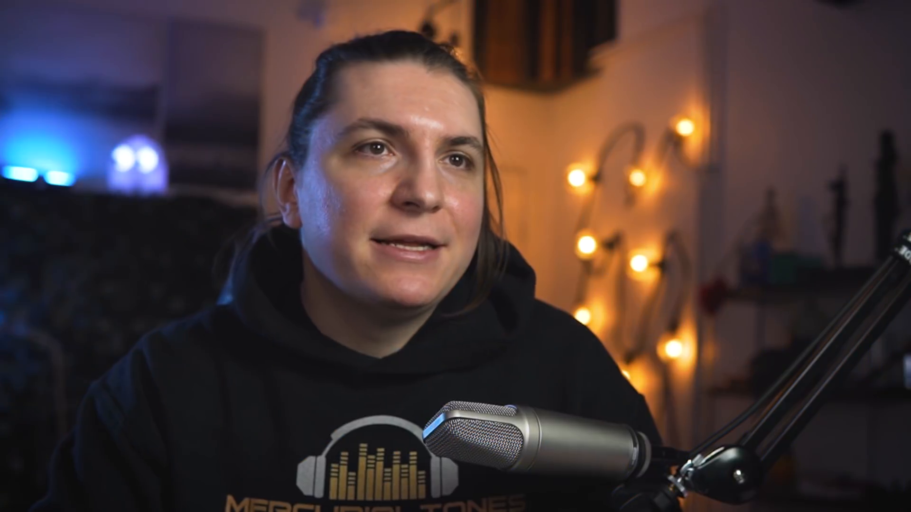
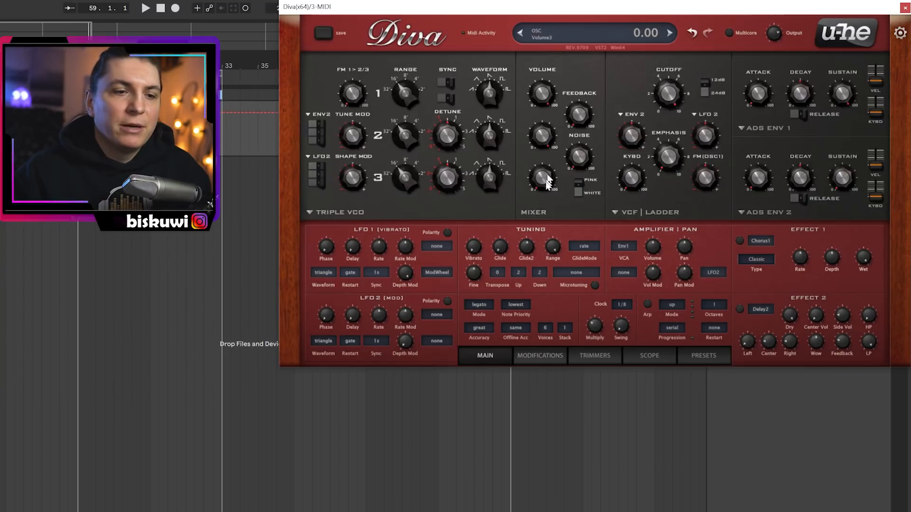
Switch both of Diva's envelopes to the analogue type and raise the sustain of envelope 2
click(779, 128)
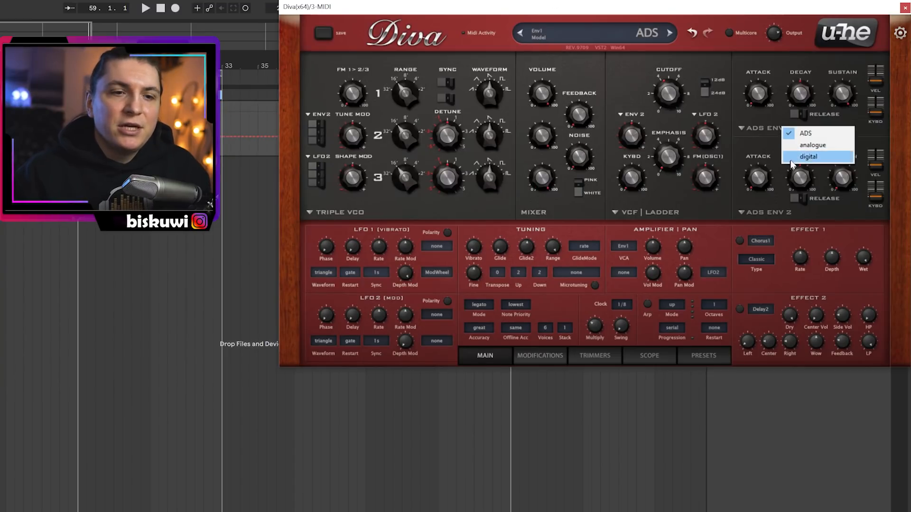
click(812, 145)
drag(761, 99, 761, 95)
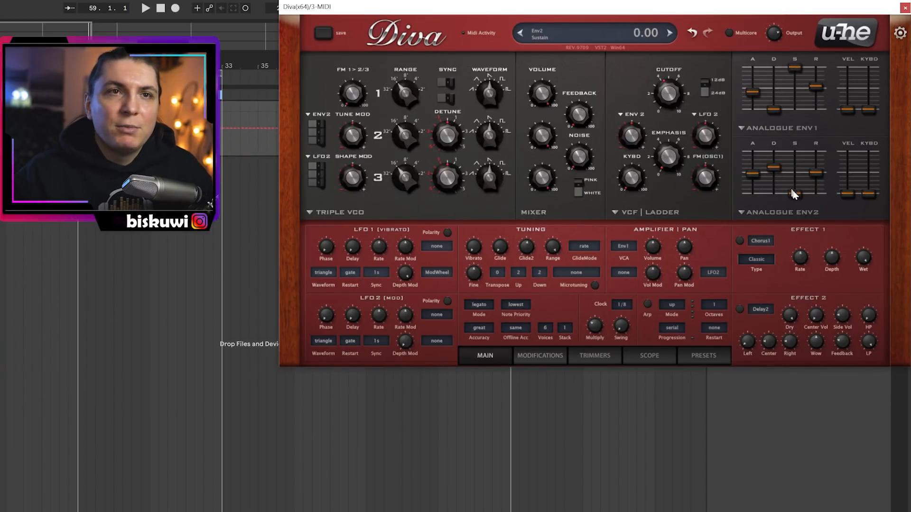
drag(794, 190, 794, 166)
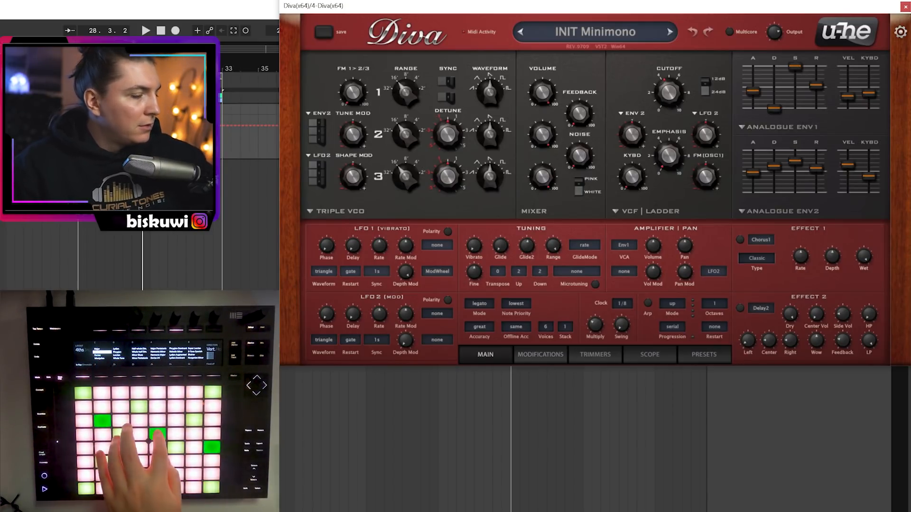
Adjust the ladder filter's cutoff and its Env 2 modulation amount while playing notes
mouse_move(471, 324)
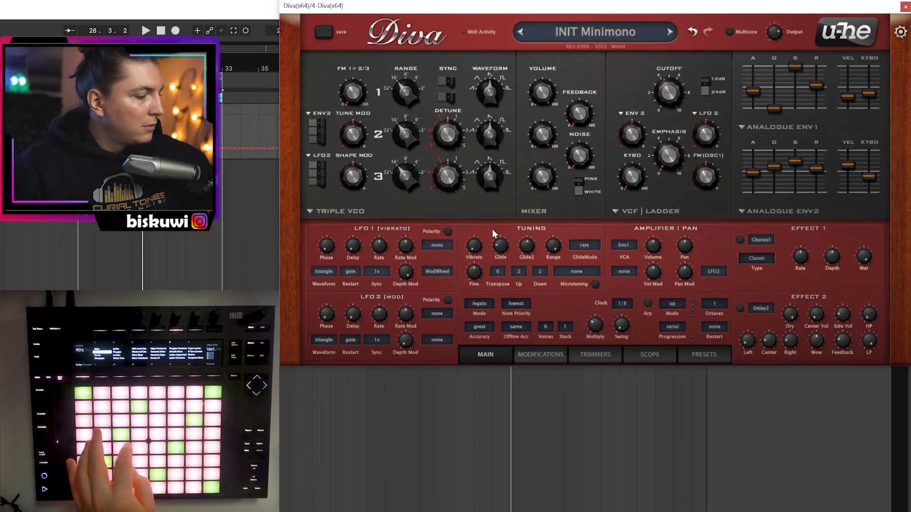
drag(667, 101, 668, 85)
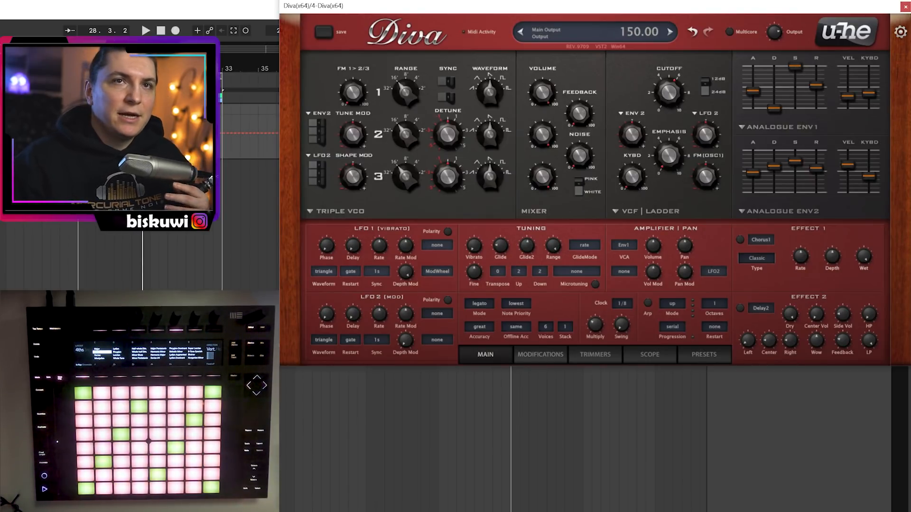
click(905, 6)
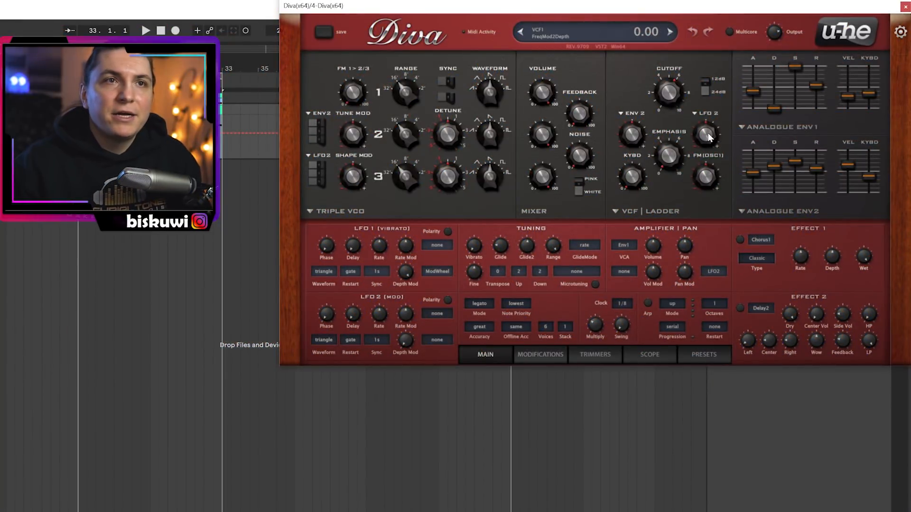
drag(641, 137, 642, 117)
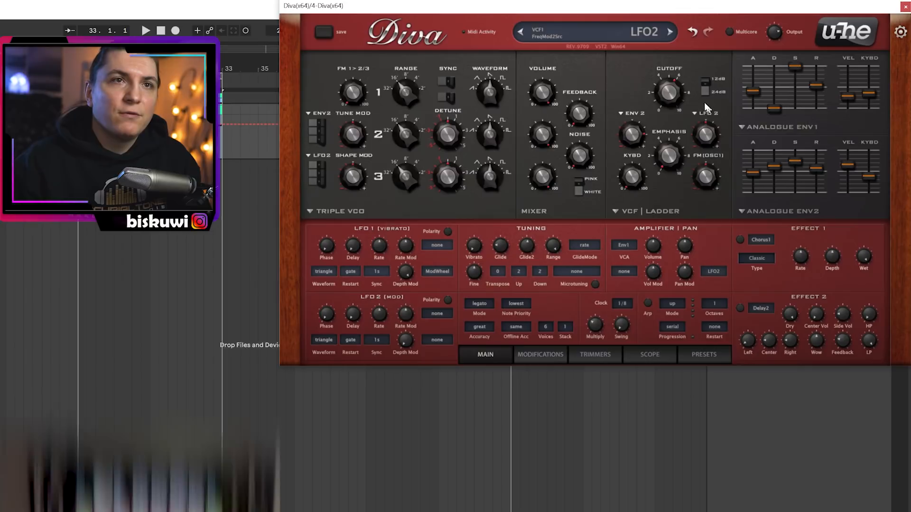
drag(670, 109, 669, 117)
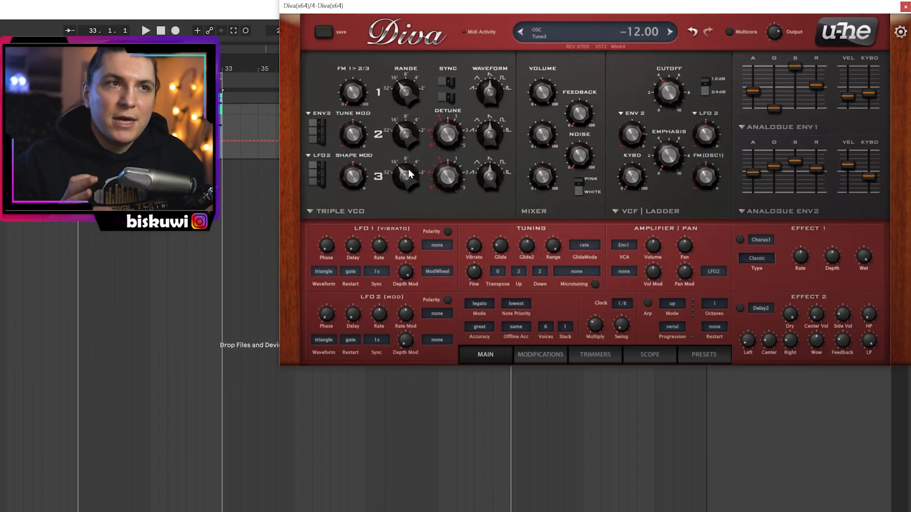
Detune oscillators 2 and 3 against oscillator 1 and try out the FM amount
drag(450, 192, 474, 444)
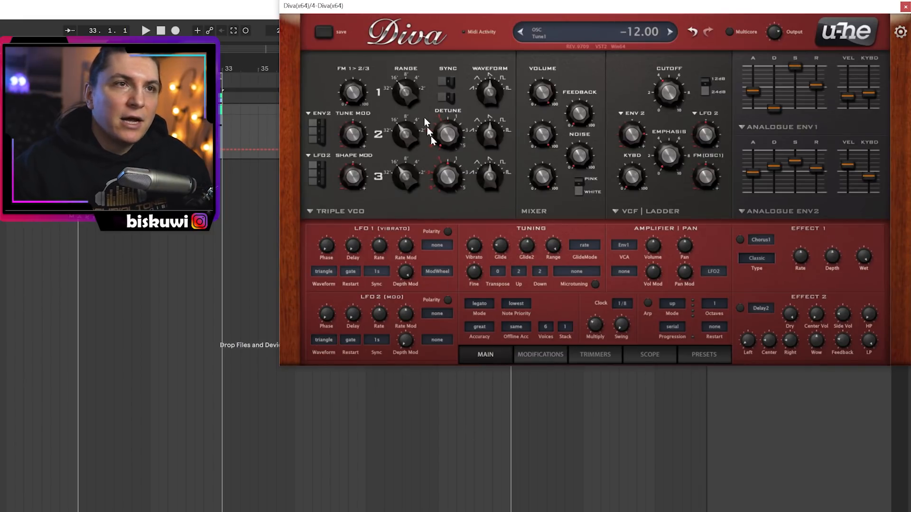
drag(488, 1, 488, 0)
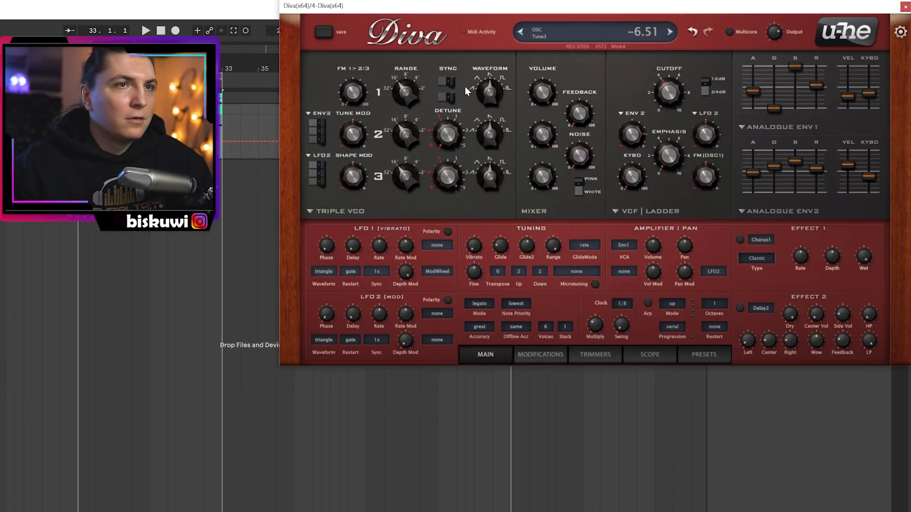
drag(446, 185, 447, 191)
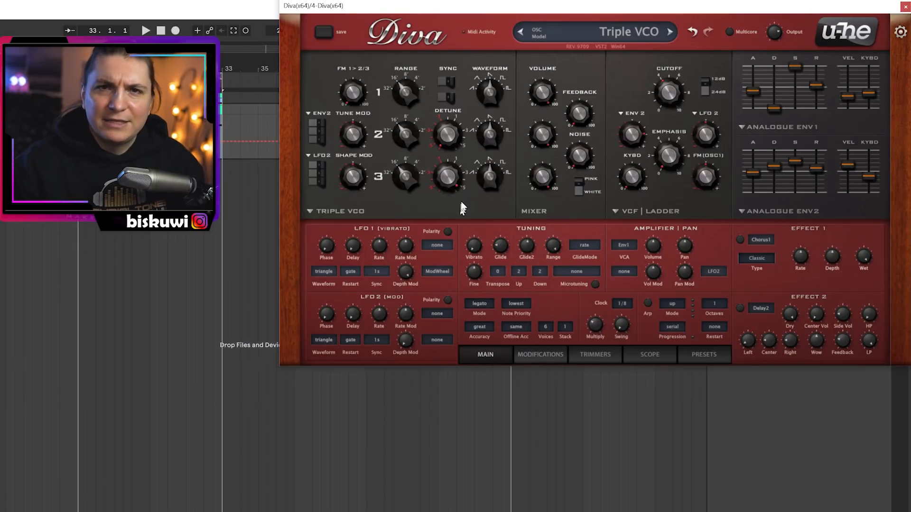
drag(355, 95, 356, 90)
drag(357, 26, 356, 18)
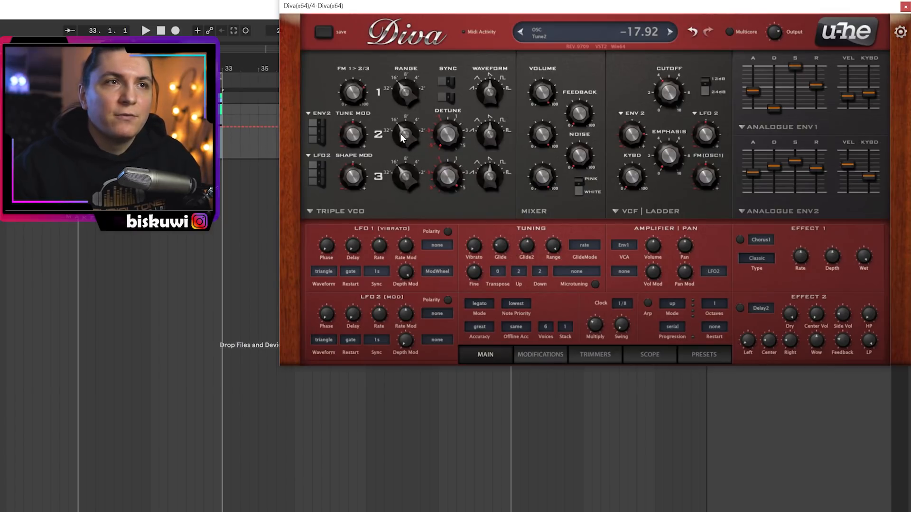
Turn on sync for oscillators 2 and 3 and try out the tune modulation depth
click(447, 82)
click(446, 99)
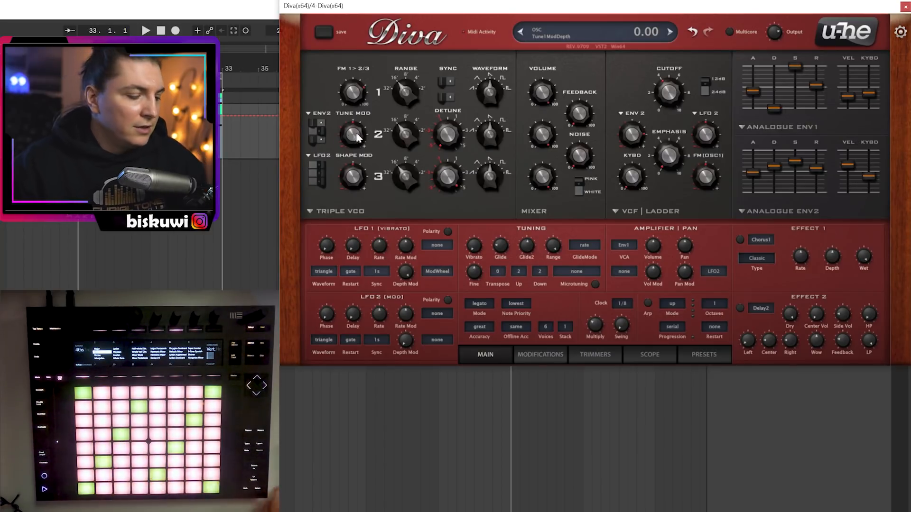
drag(361, 135, 360, 118)
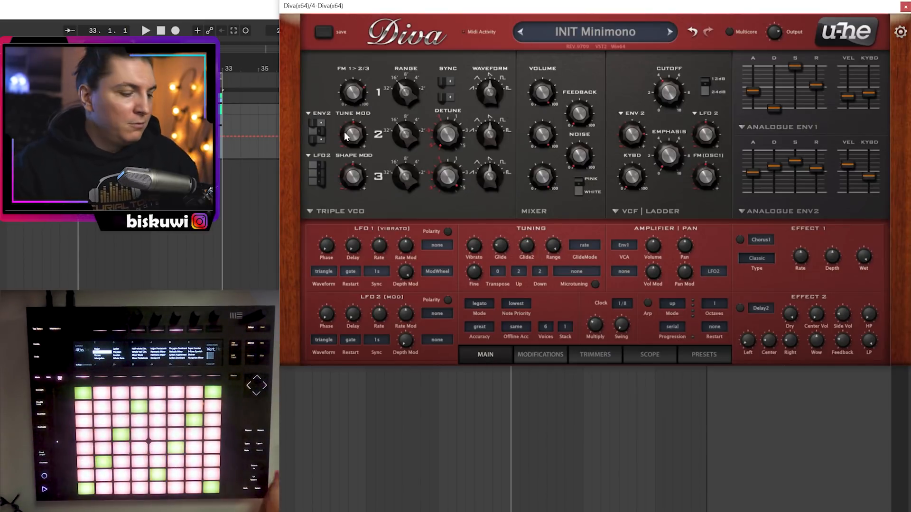
drag(345, 137, 348, 139)
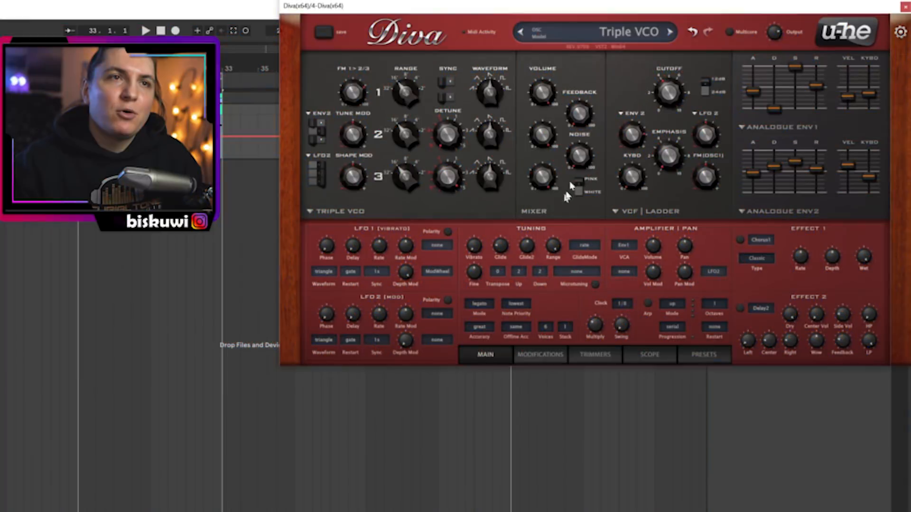
Try different mixer feedback and noise levels together with the ladder filter's cutoff
drag(580, 118, 580, 114)
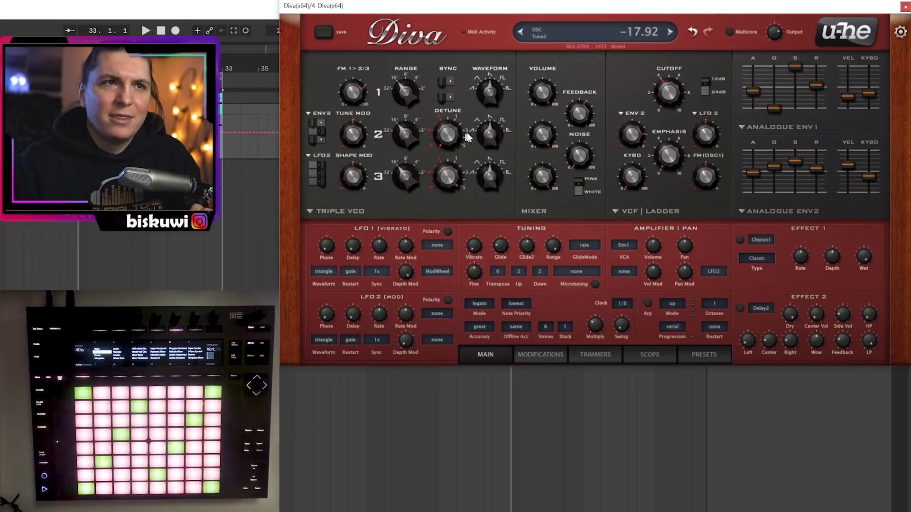
drag(585, 156, 587, 117)
mouse_move(669, 91)
mouse_down()
mouse_move(678, 64)
mouse_move(673, 99)
mouse_up()
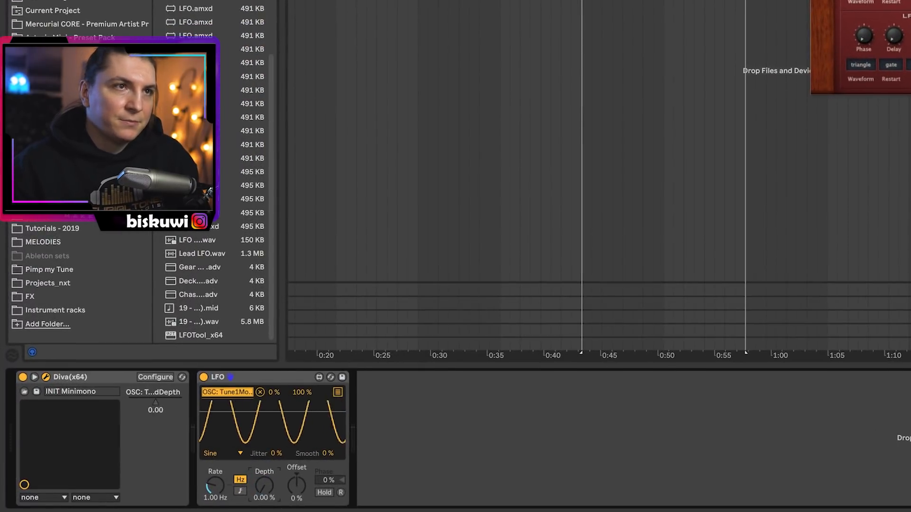
Set the LFO device's depth to 2.36 % and switch on Diva's second effect as Plate2
drag(159, 492, 159, 510)
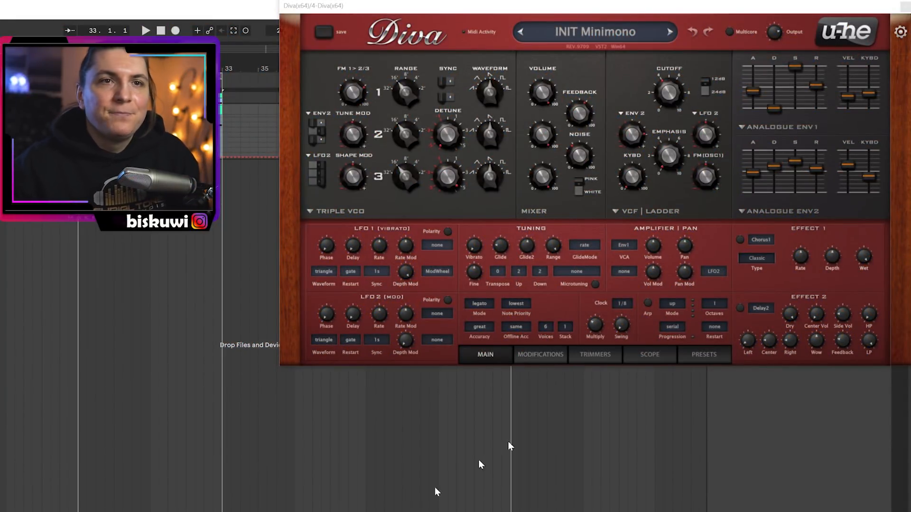
click(739, 307)
click(762, 309)
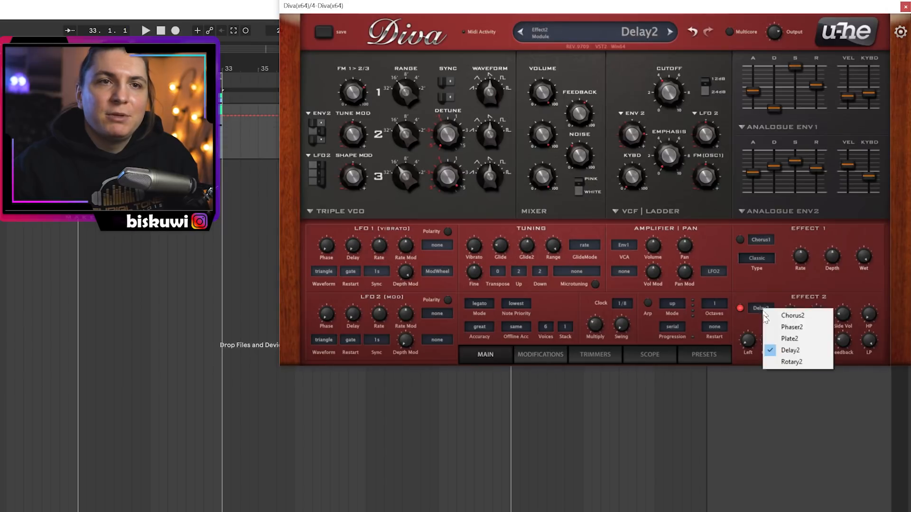
click(796, 341)
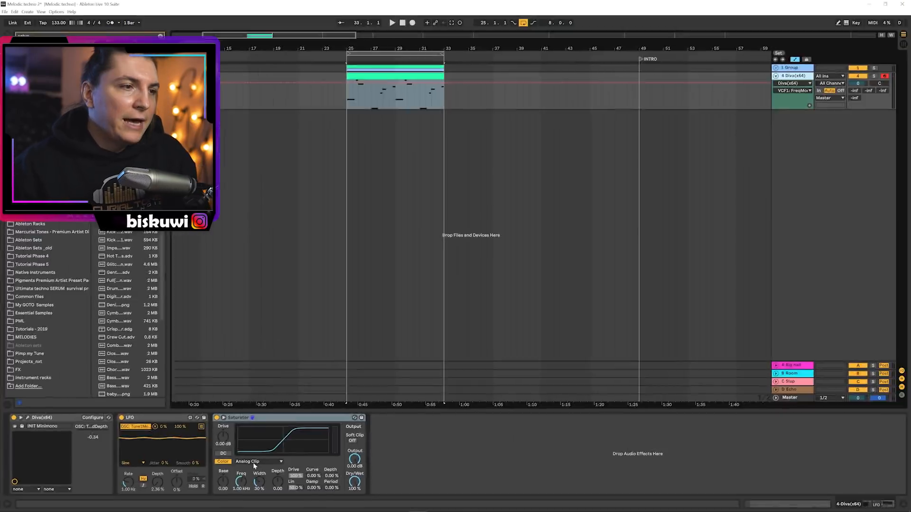
Set the Saturator to Waveshaper with 5.47 % curve, -6.57 dB output and 19 % dry/wet
click(434, 450)
click(473, 496)
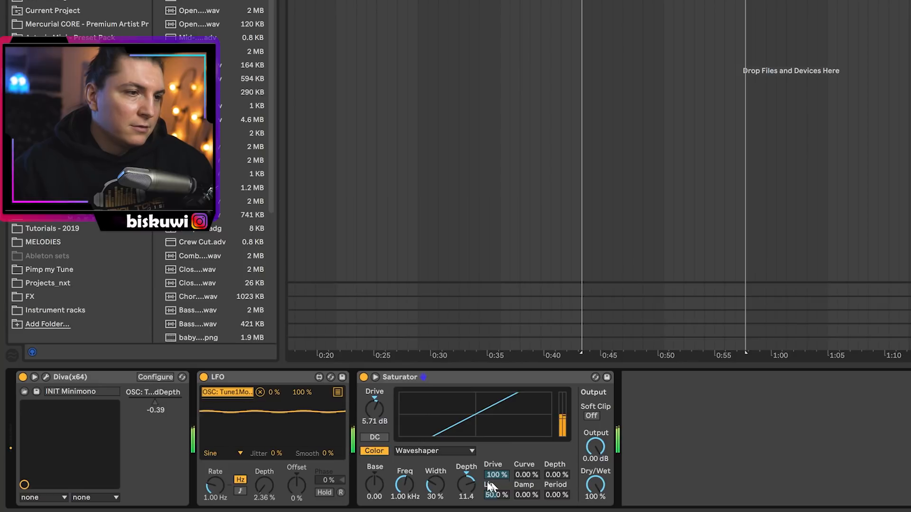
drag(527, 475, 519, 465)
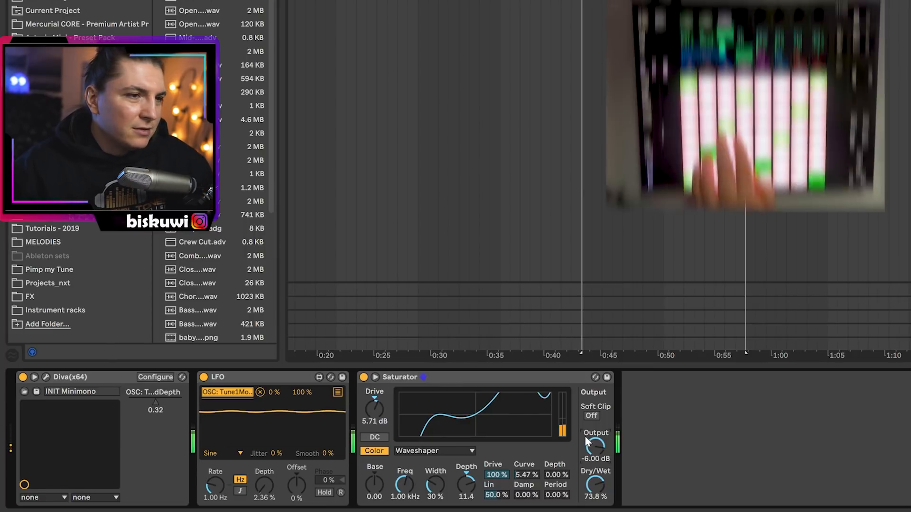
drag(592, 444, 592, 446)
mouse_move(595, 483)
mouse_down()
mouse_move(595, 509)
mouse_move(596, 495)
mouse_up()
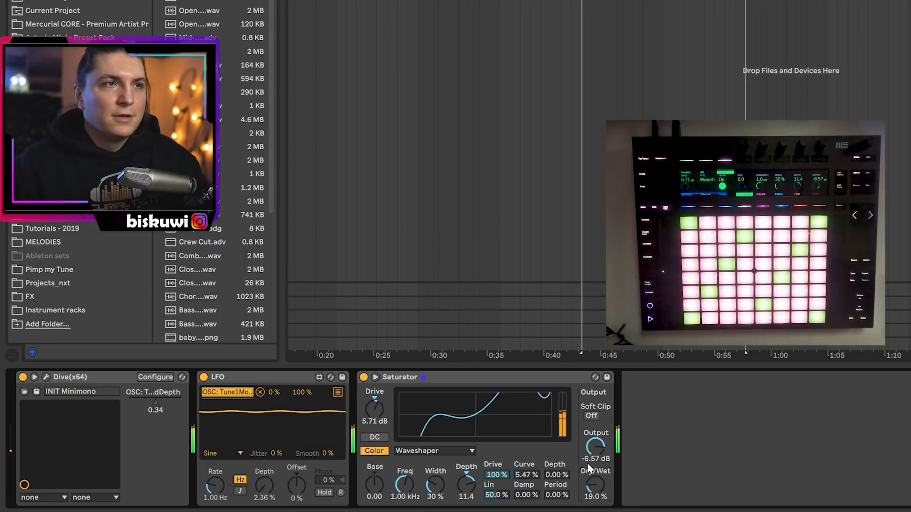
Group the Diva instrument into an Instrument Rack and show its macro controls
click(72, 402)
key(ctrl+g)
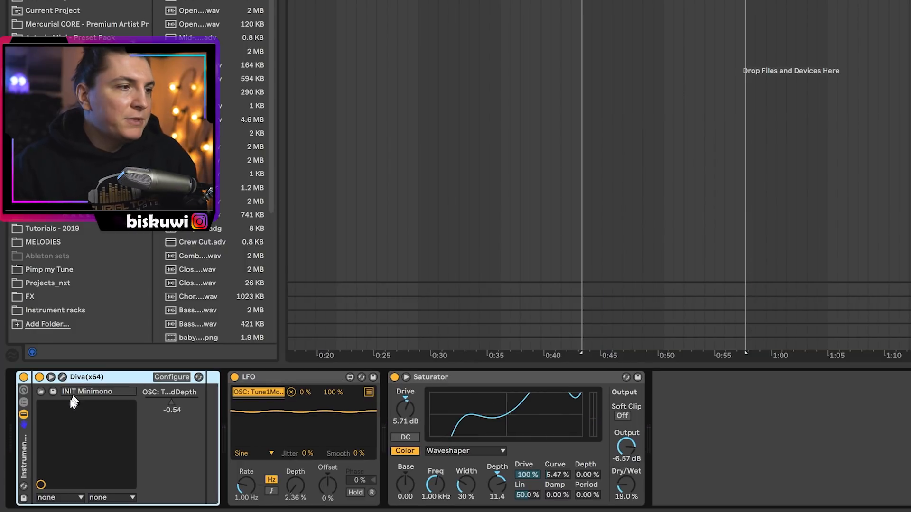
click(23, 391)
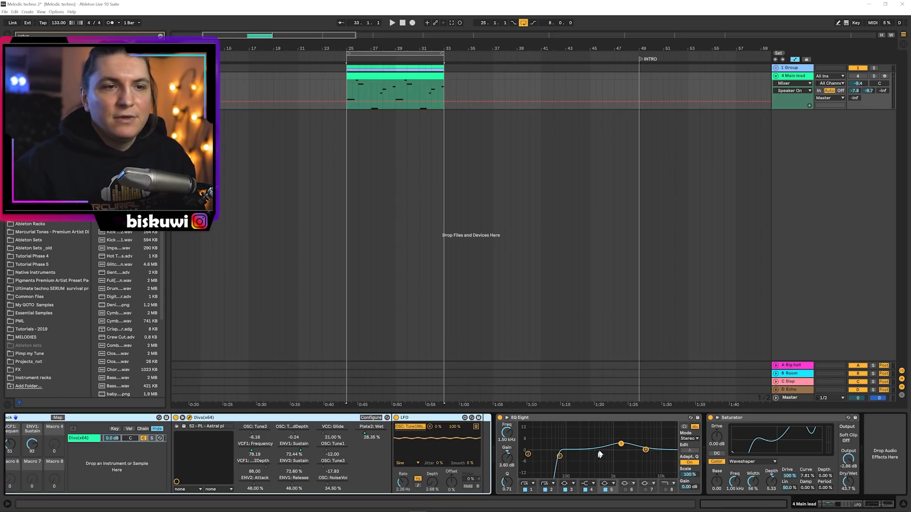
Examine the Instrument Rack macros and device chain on the Main lead track
drag(824, 504, 805, 504)
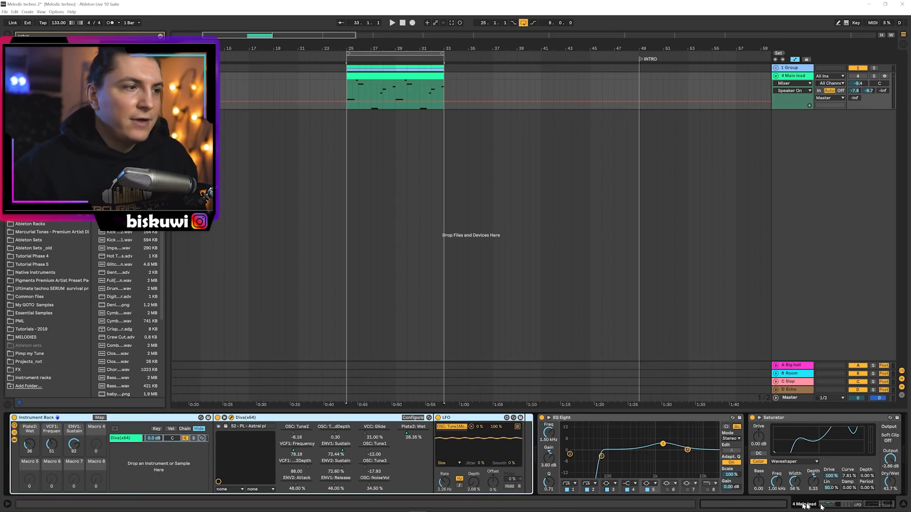